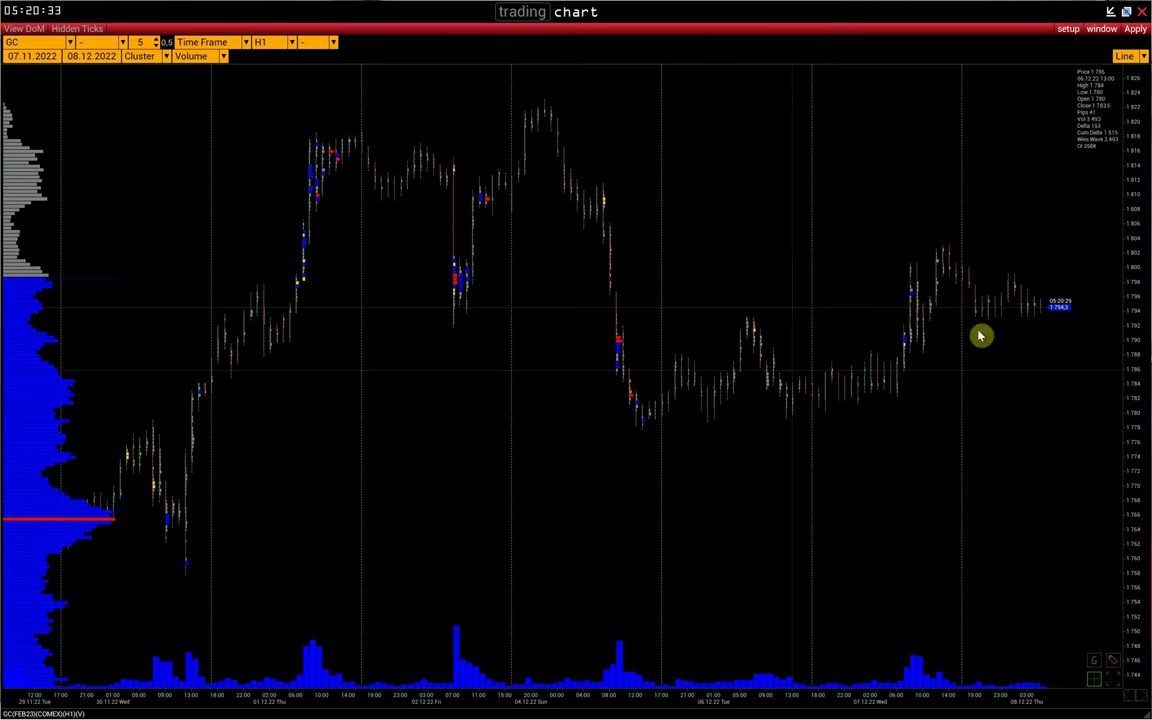
Step: Bring up the setup menu's Studies submenu on the GC cluster chart
click(1064, 30)
mouse_move(1010, 118)
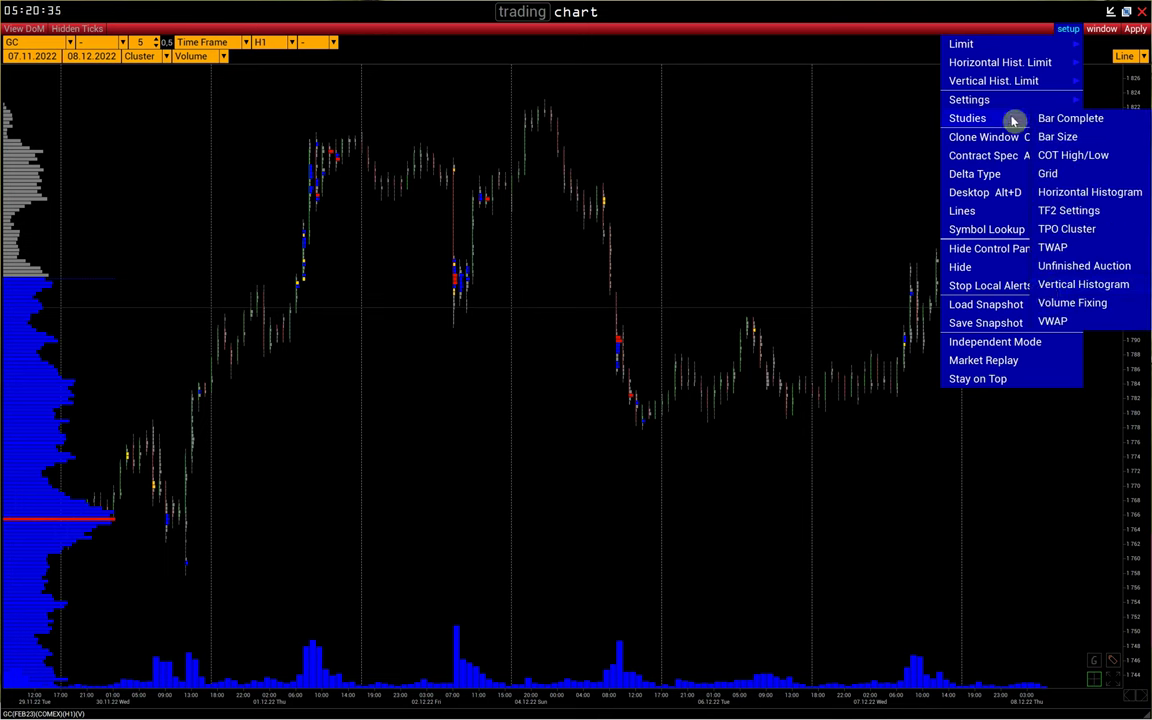
Step: Open Vertical Histogram settings and review the Volume, Delta and 2nd Chart Delta rows
click(1085, 289)
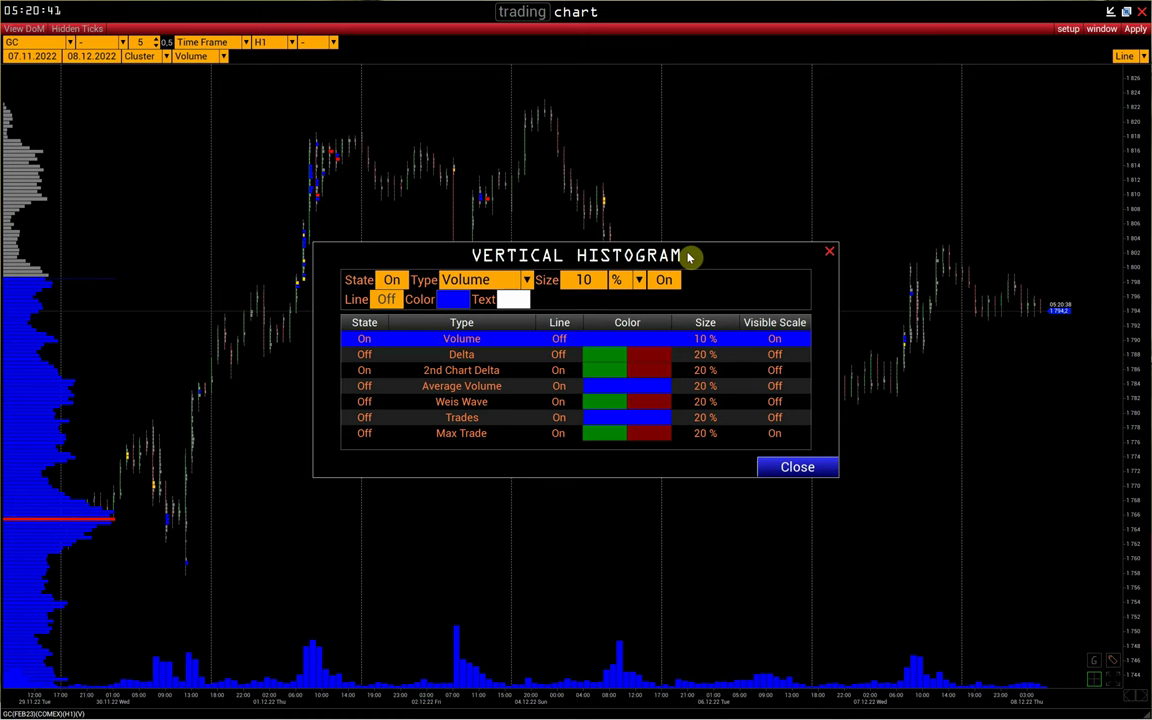
click(506, 359)
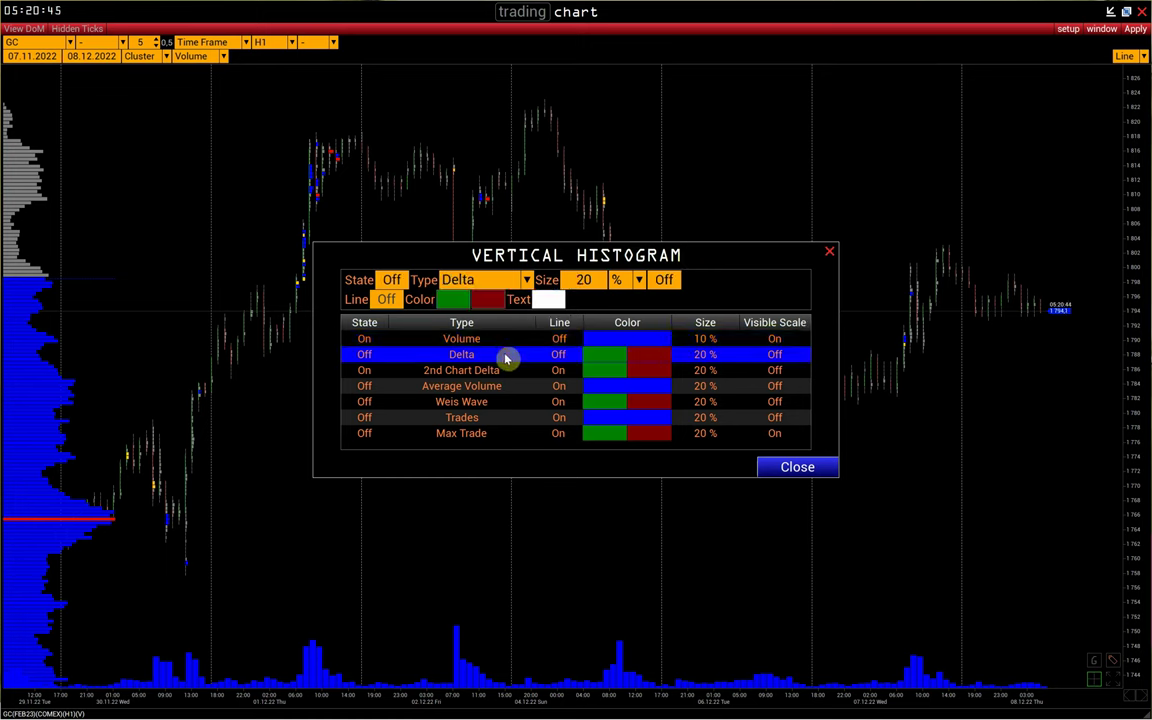
click(506, 371)
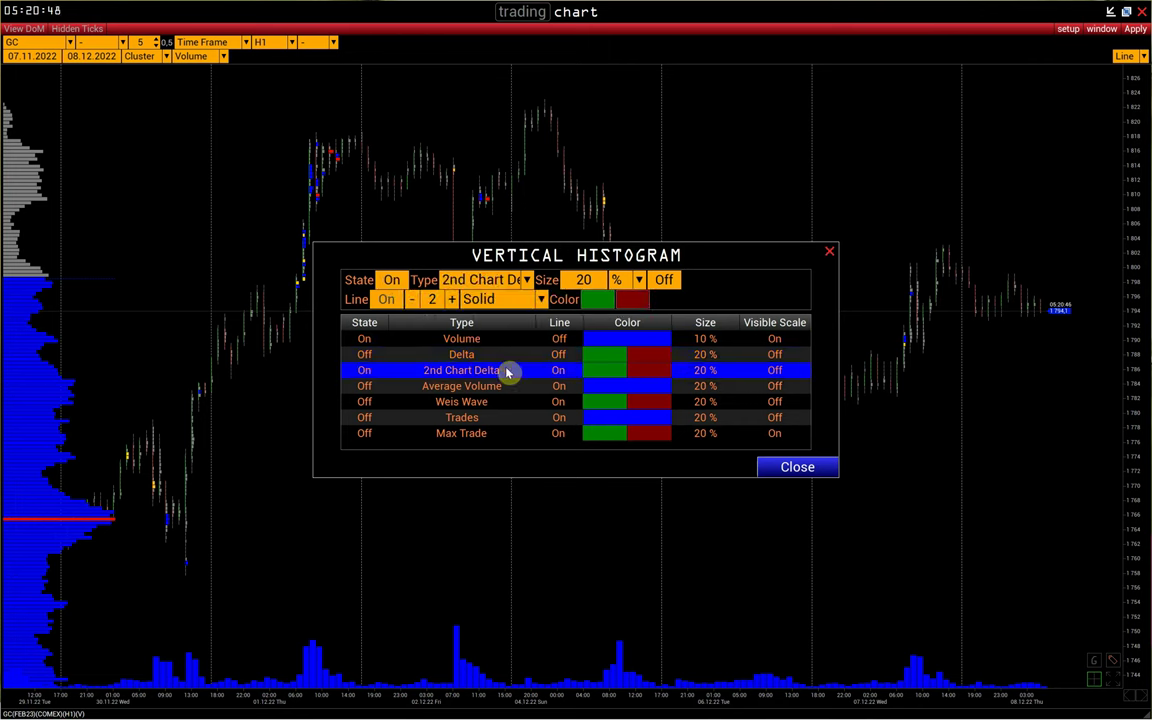
click(556, 339)
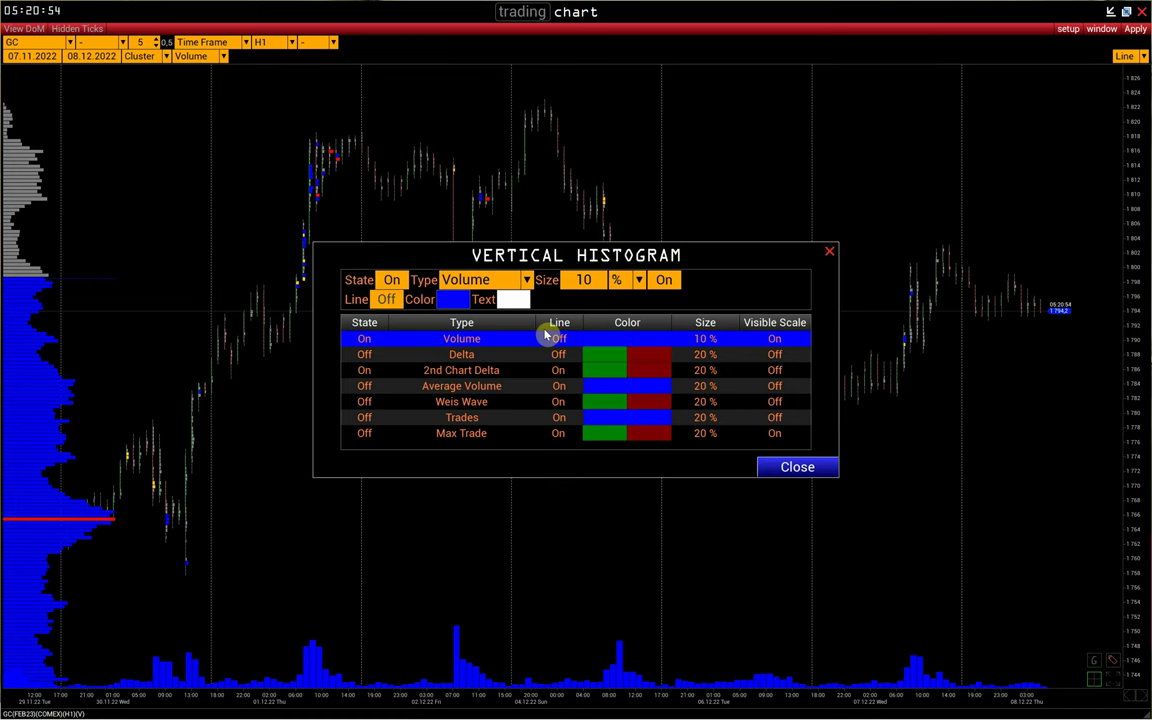
click(557, 355)
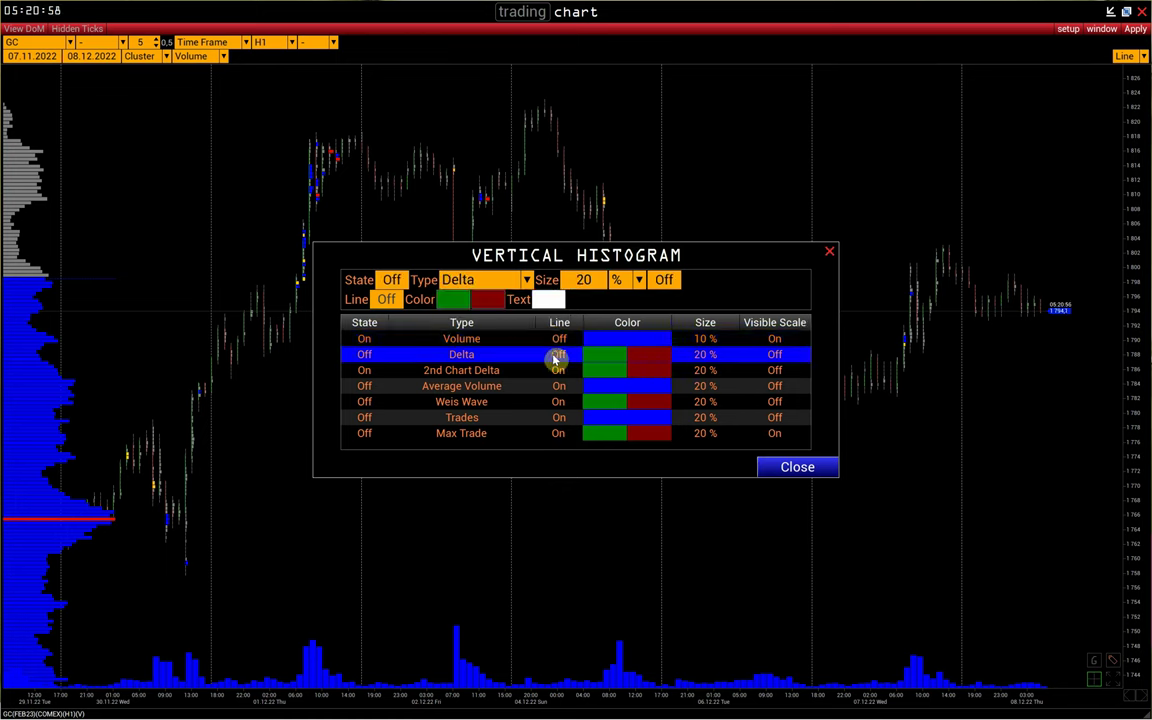
click(555, 371)
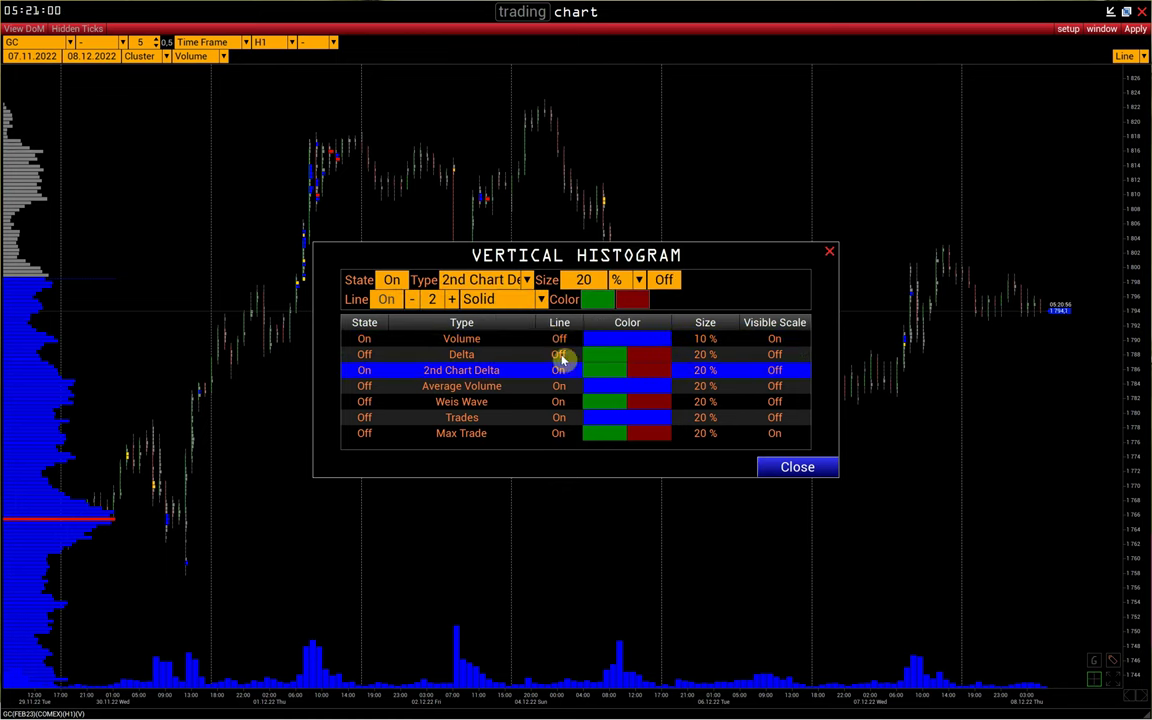
click(560, 339)
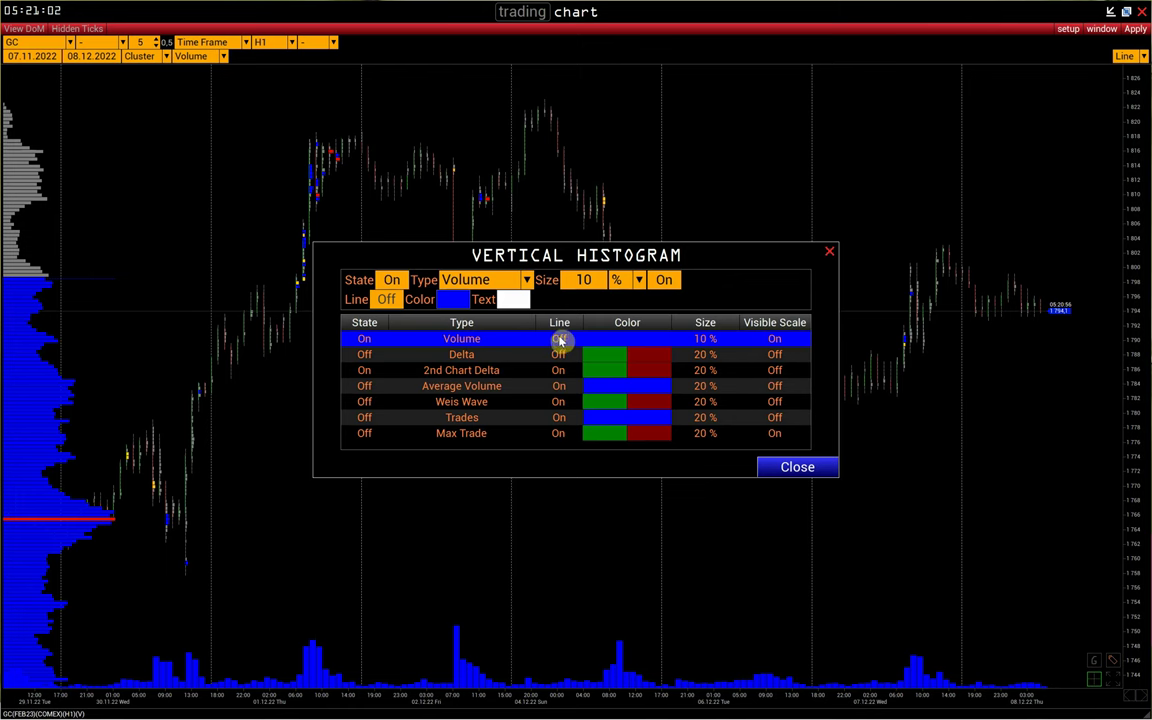
Step: Turn off the Volume histogram's line, then toggle Volume's State off and back on
click(560, 339)
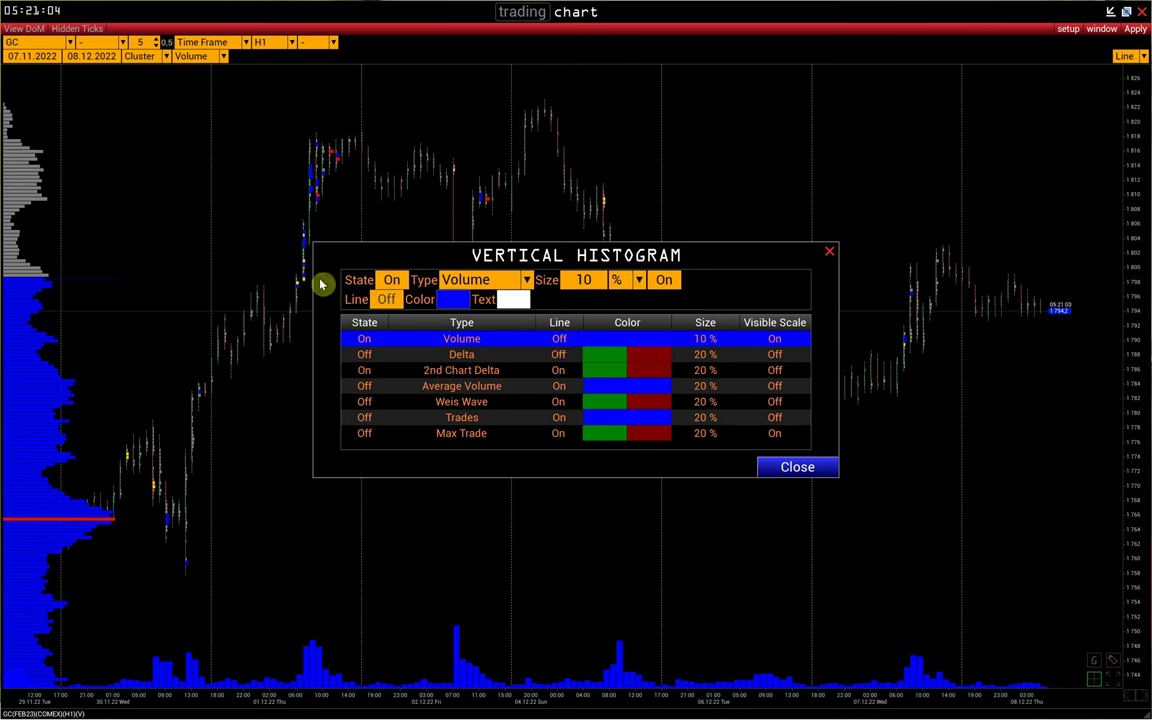
click(391, 283)
click(391, 283)
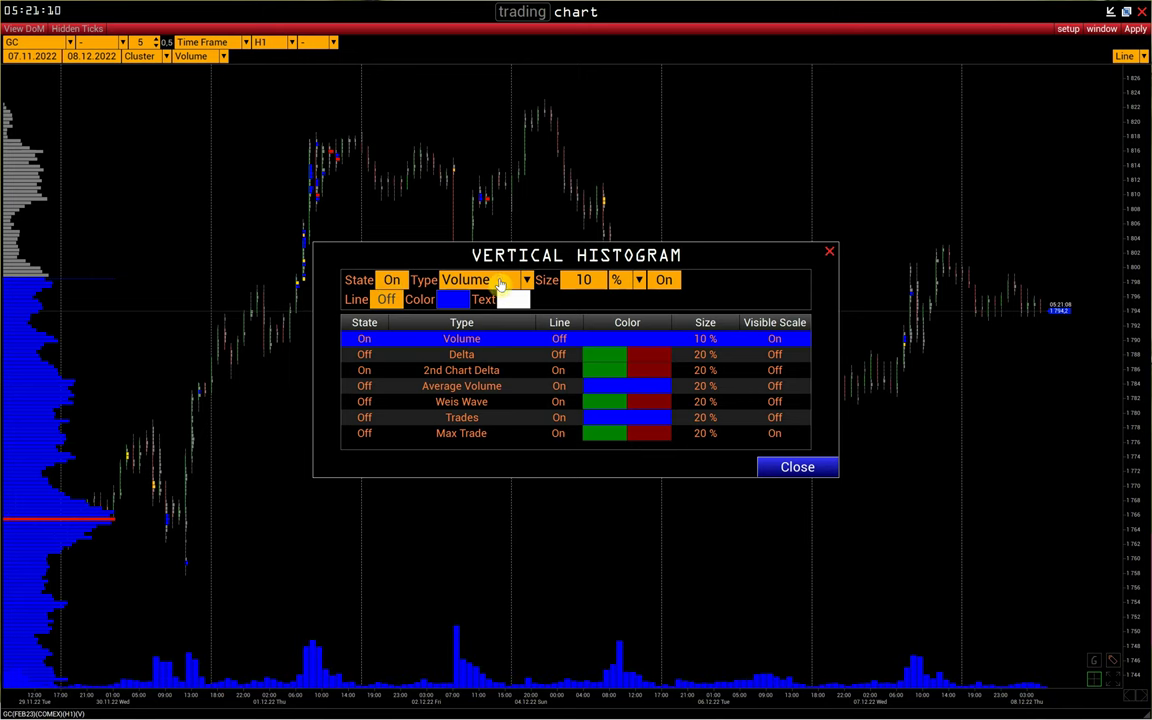
Step: Keep Volume as the first histogram's type
click(500, 284)
scroll(485, 336, down, 5)
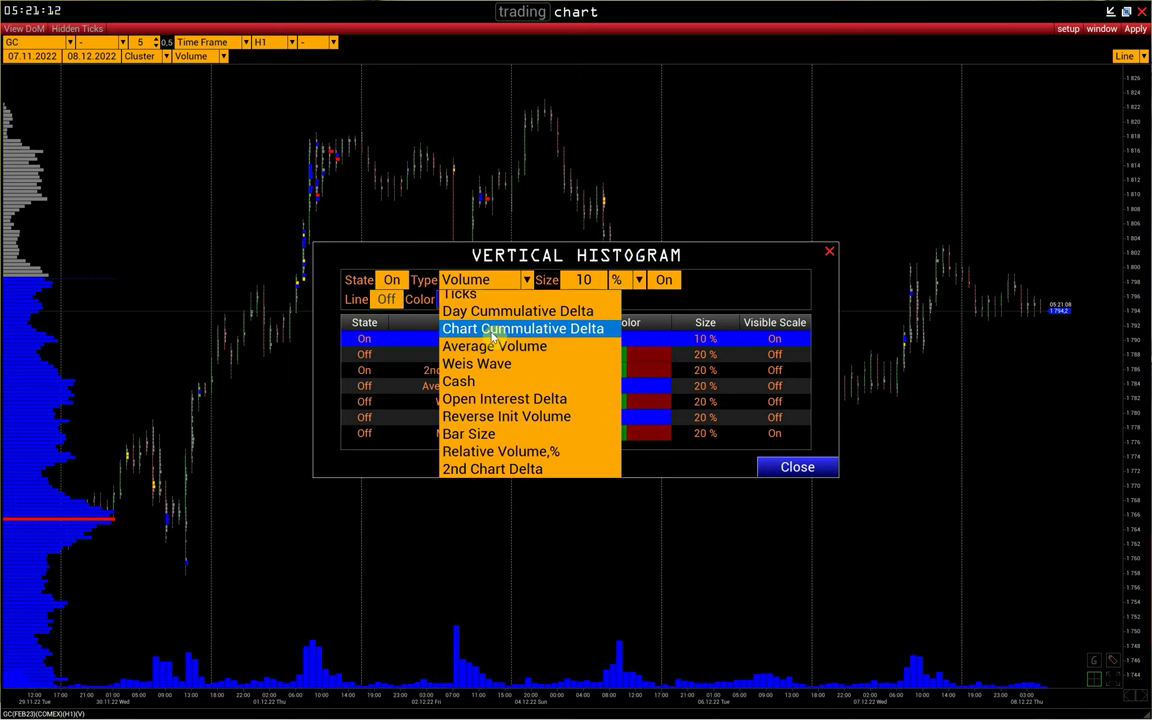
scroll(488, 402, up, 3)
click(741, 296)
Step: Switch the histogram size unit to px and back to %, keeping 10%
click(588, 280)
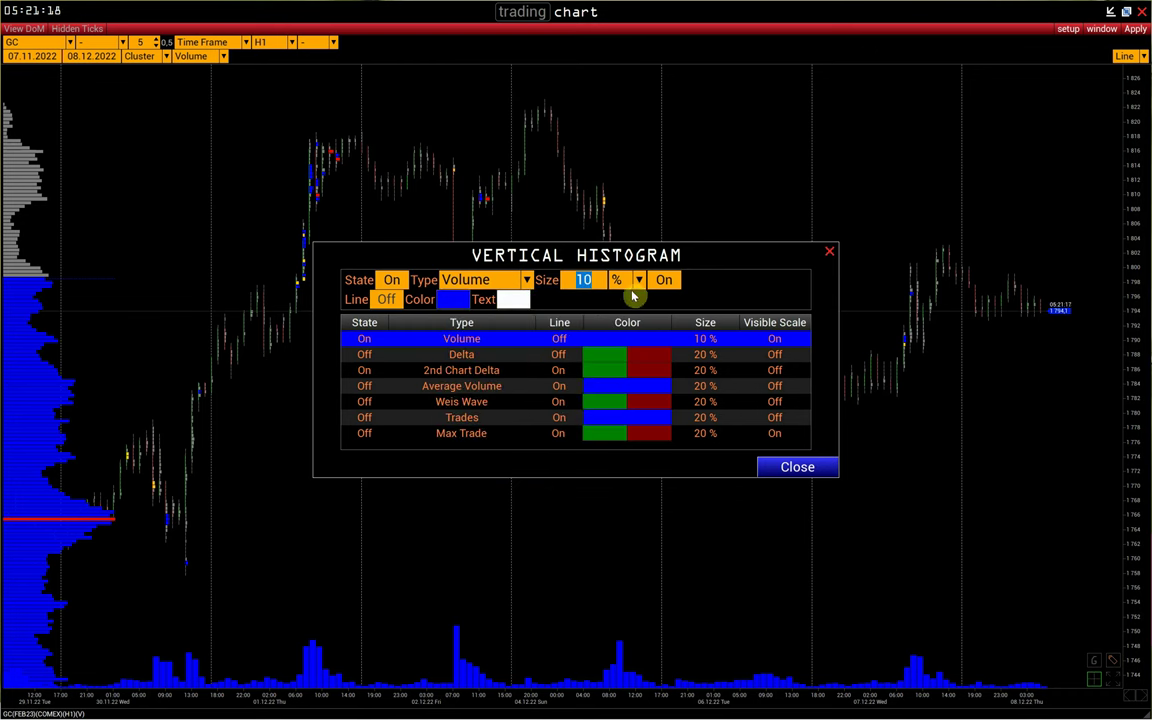
click(633, 282)
click(622, 316)
click(622, 282)
click(622, 299)
Step: Close Vertical Histogram settings, then zoom and pan the chart to earlier days
click(797, 474)
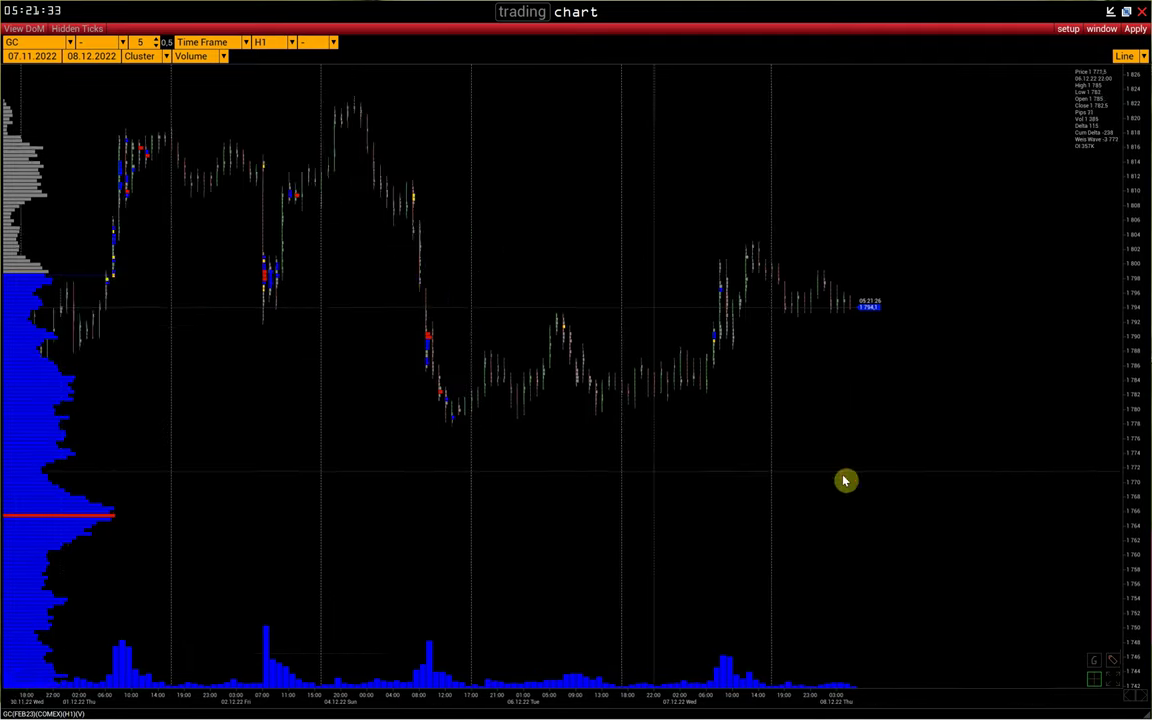
scroll(725, 645, up, 5)
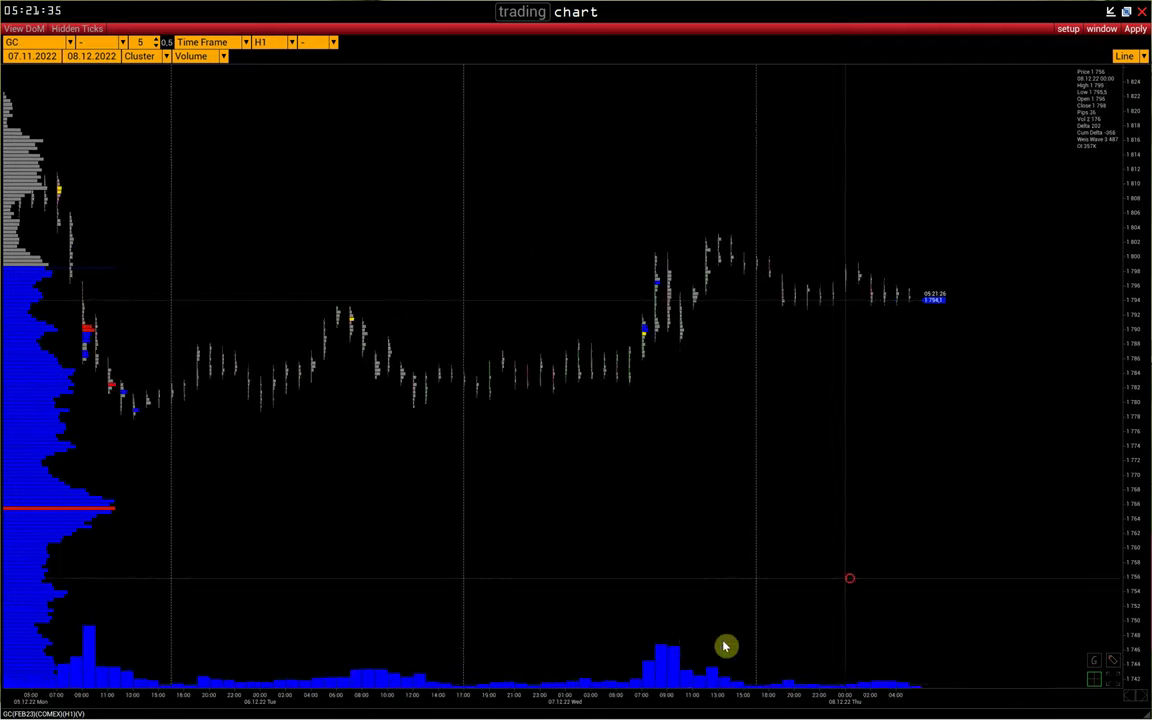
scroll(419, 635, up, 4)
scroll(372, 697, down, 2)
scroll(376, 700, up, 2)
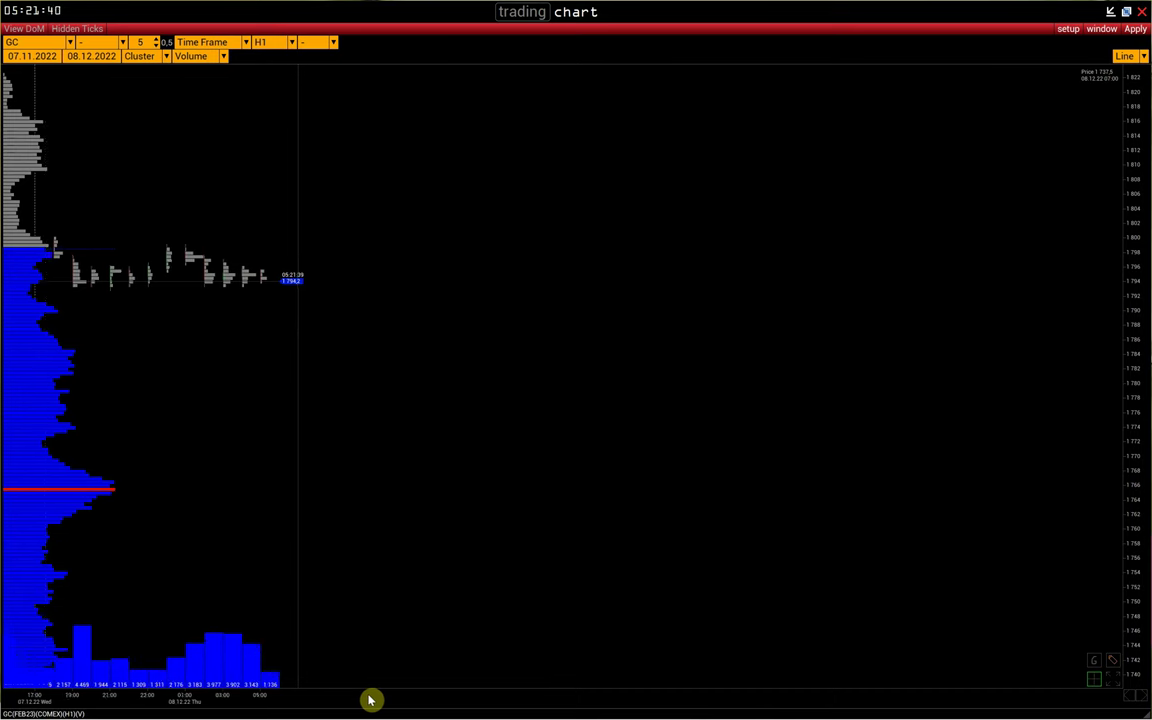
scroll(371, 698, up, 2)
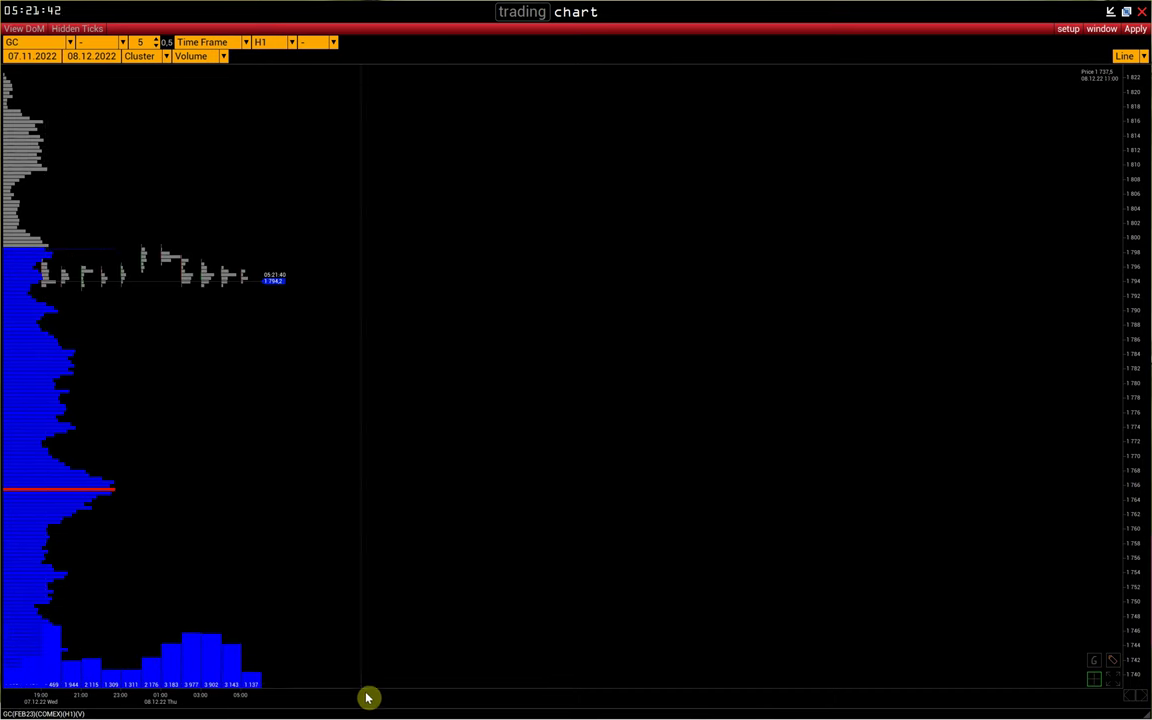
scroll(216, 702, down, 5)
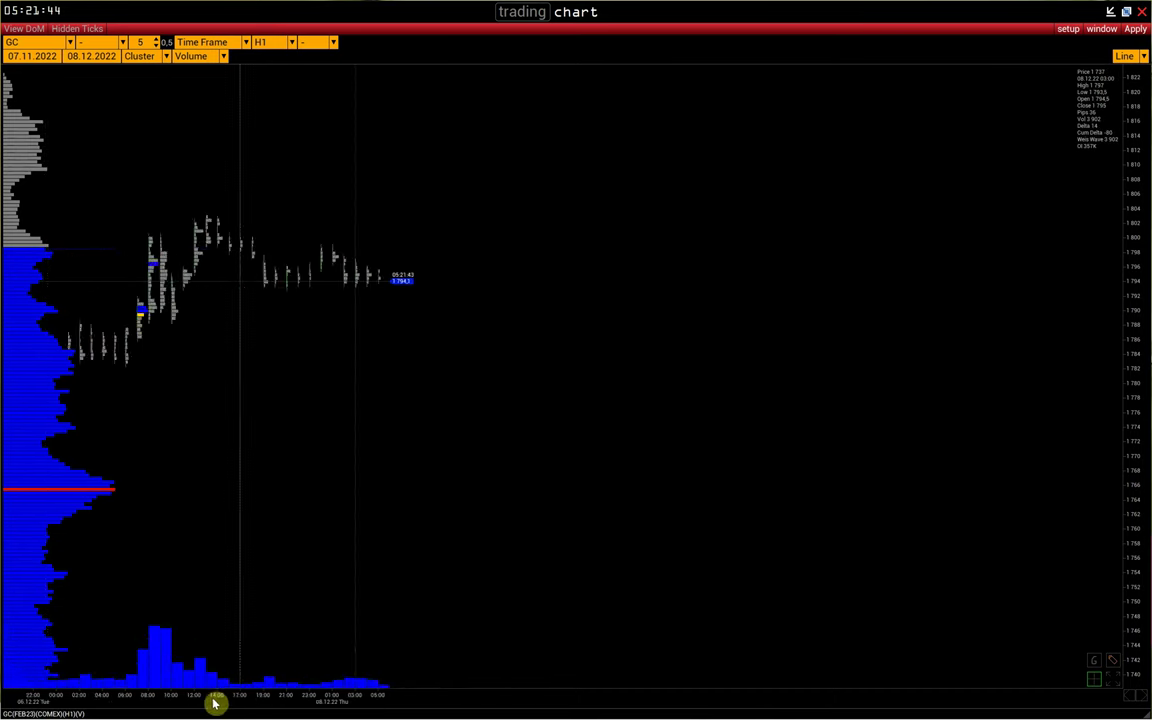
drag(262, 706, 607, 706)
Step: Reopen Vertical Histogram settings and select the 2nd Chart Delta row, leaving Volume's colour unchanged
click(1068, 28)
mouse_move(1041, 114)
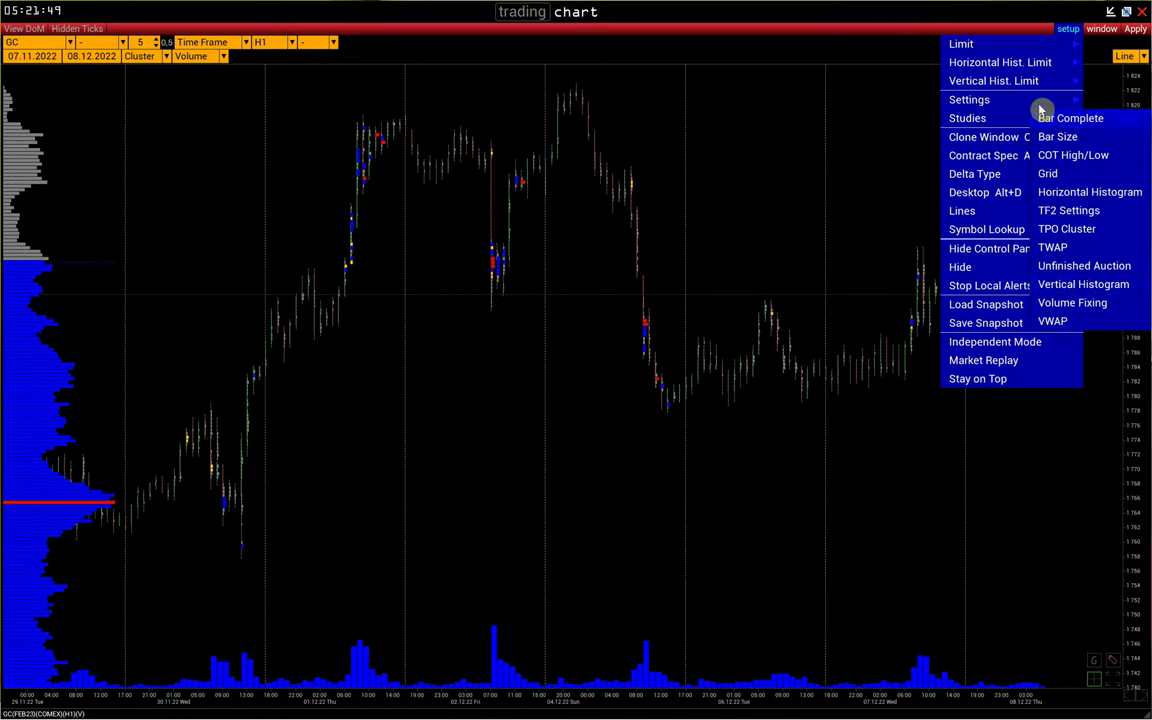
click(1080, 286)
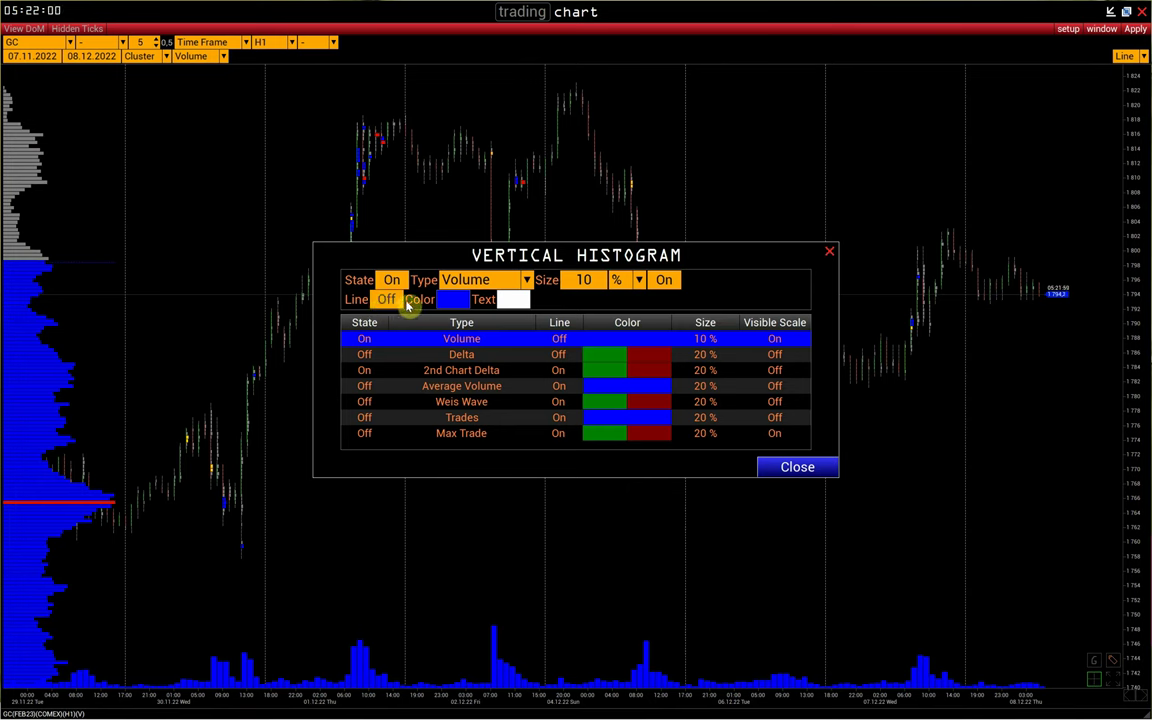
click(452, 300)
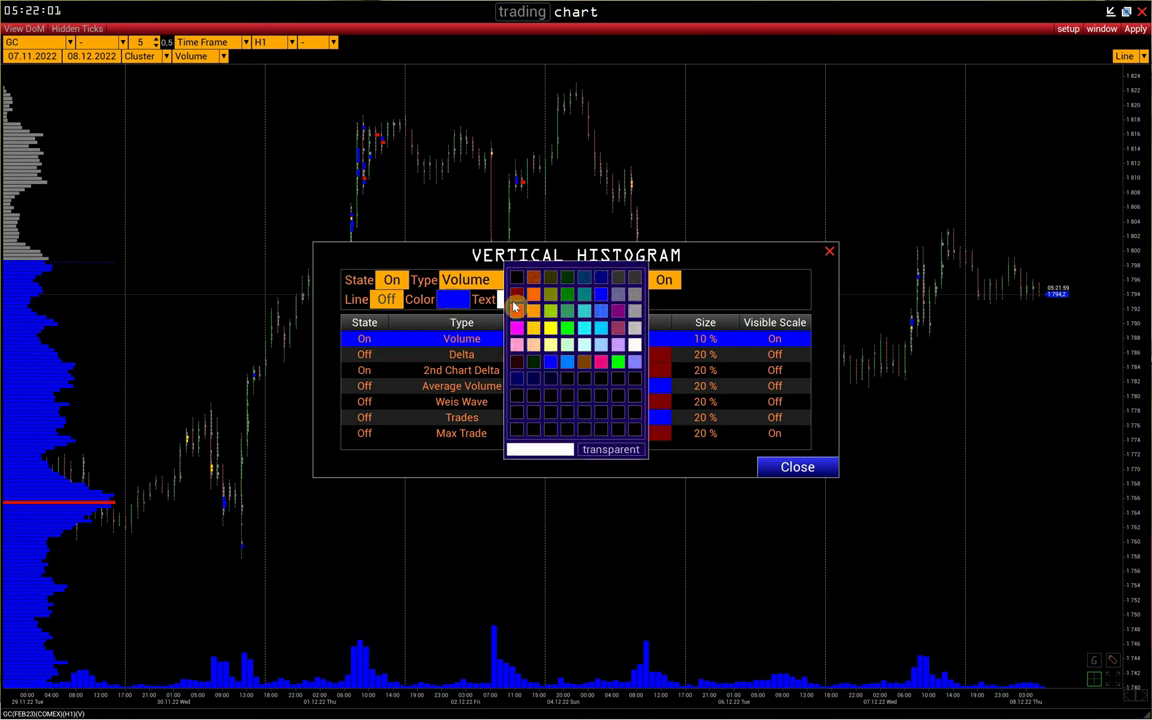
click(706, 302)
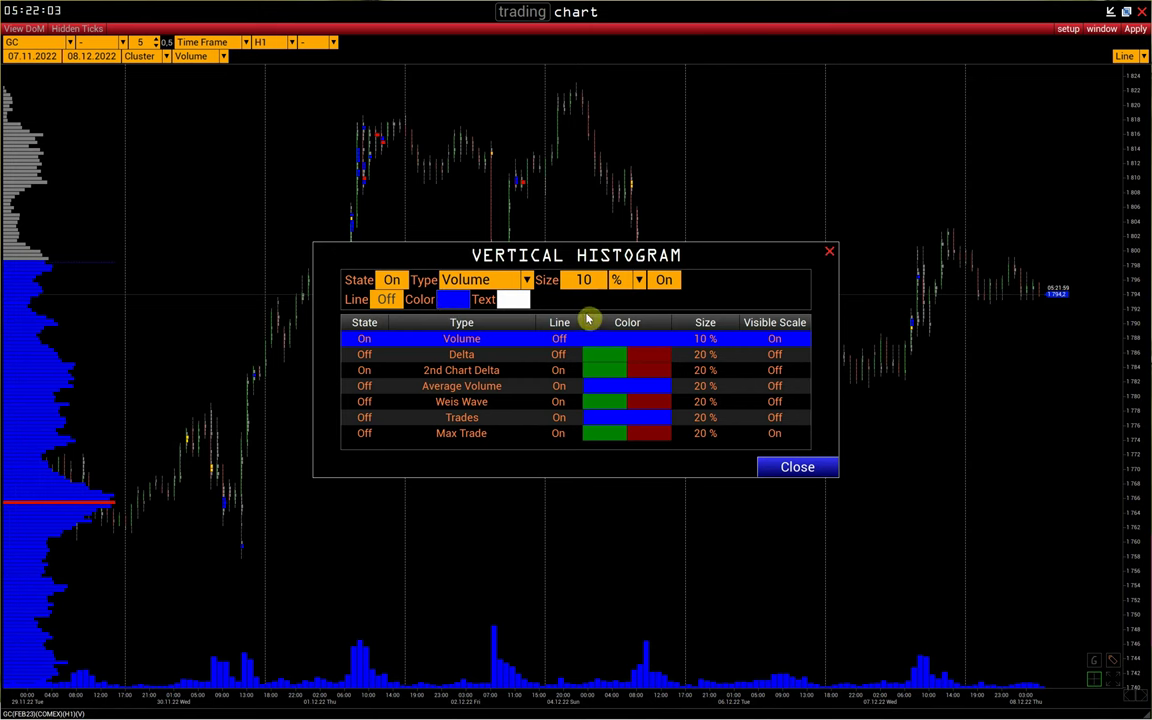
click(468, 372)
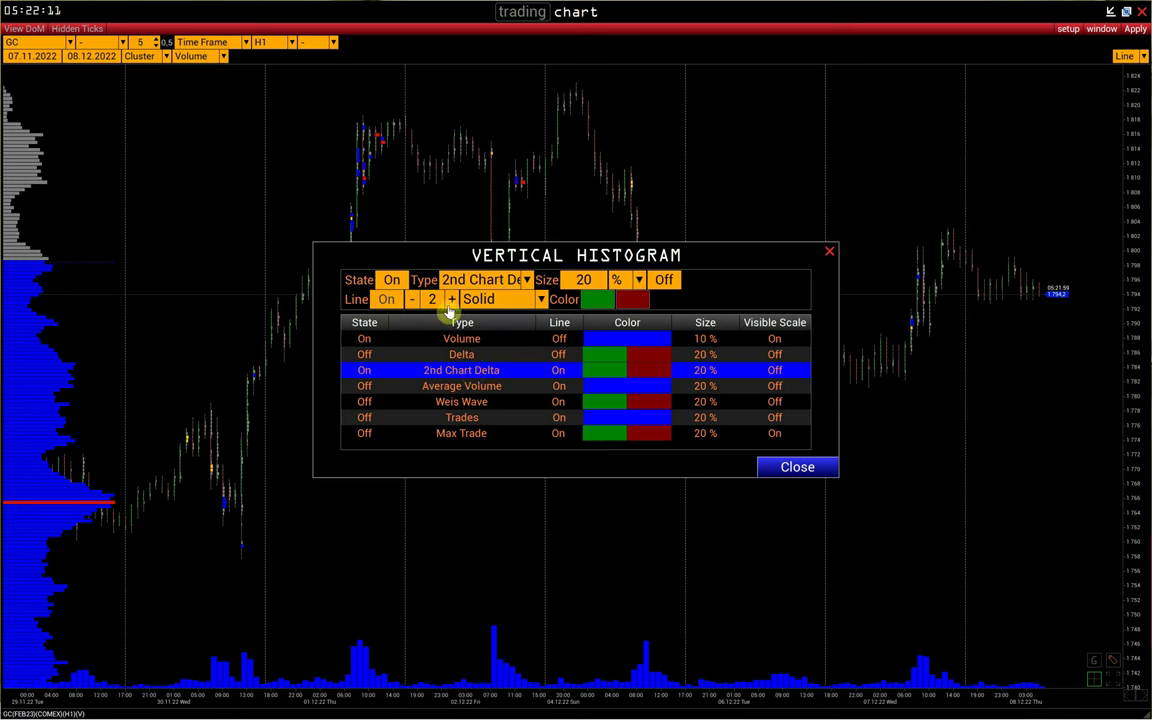
Step: Make the second histogram a dashed Day Cummulative Delta line and close the settings
click(503, 305)
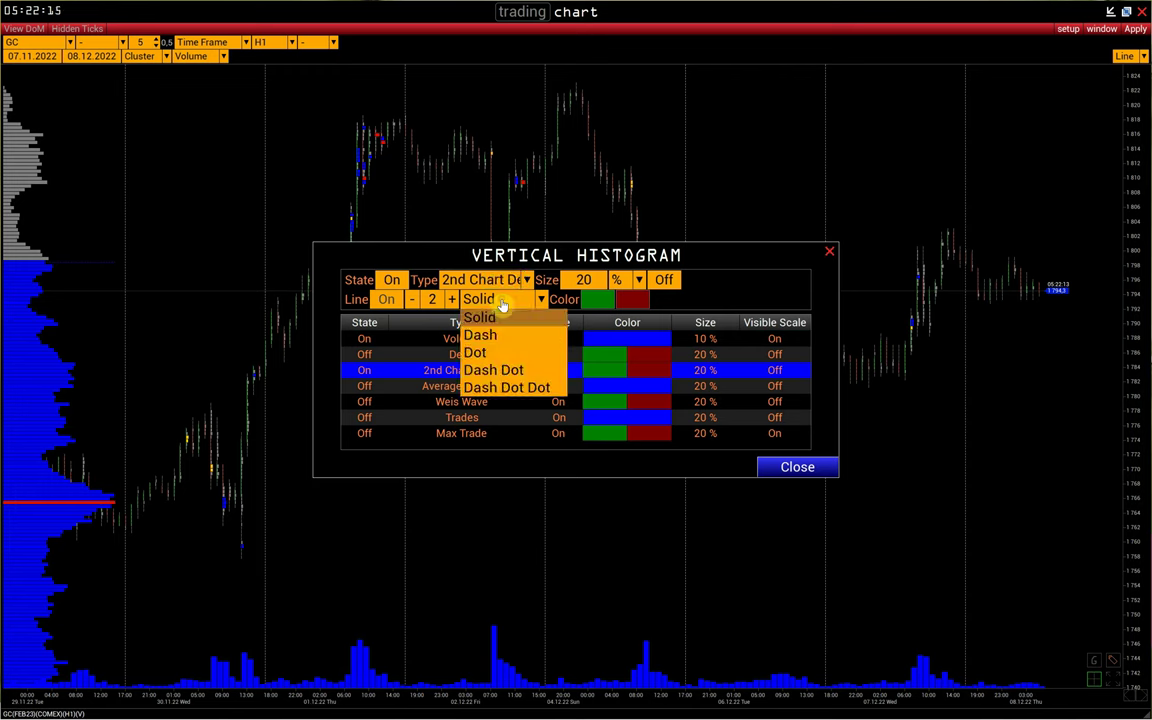
click(481, 335)
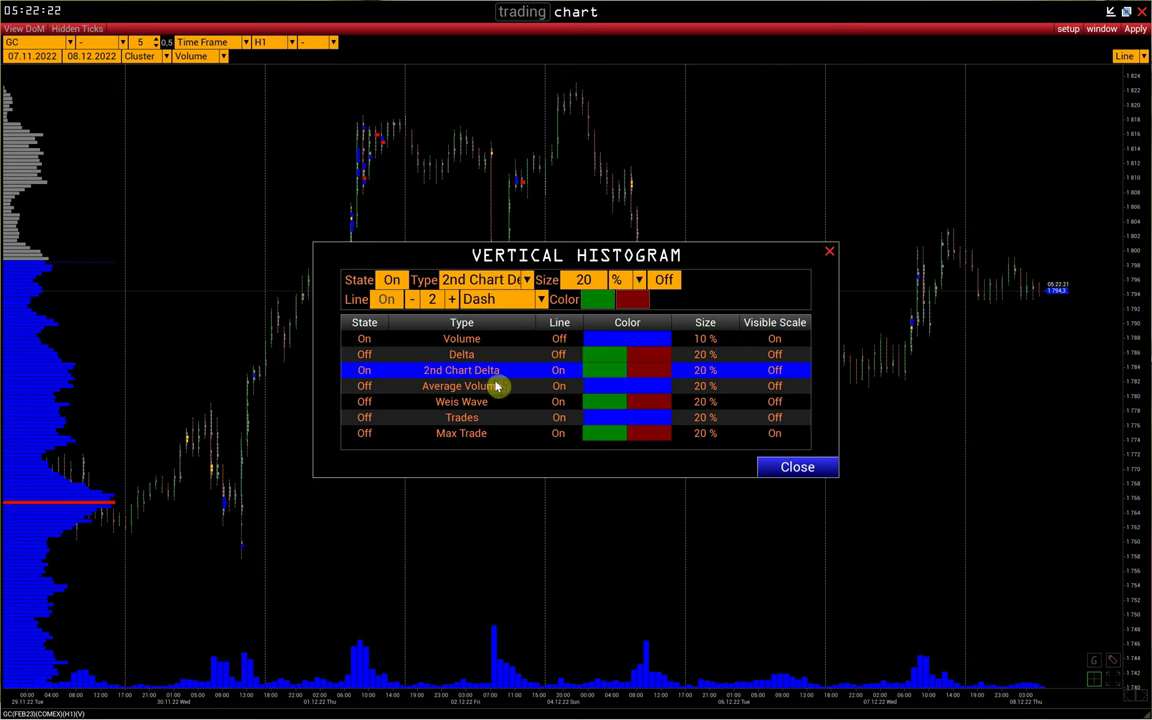
click(485, 282)
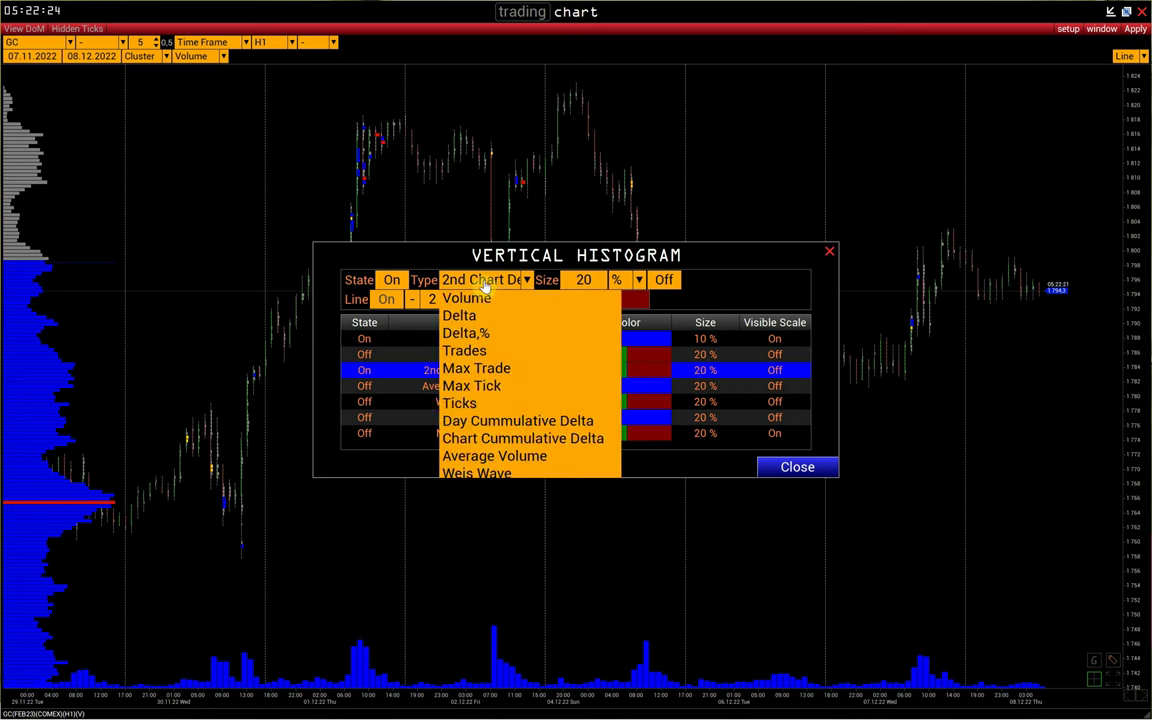
click(515, 423)
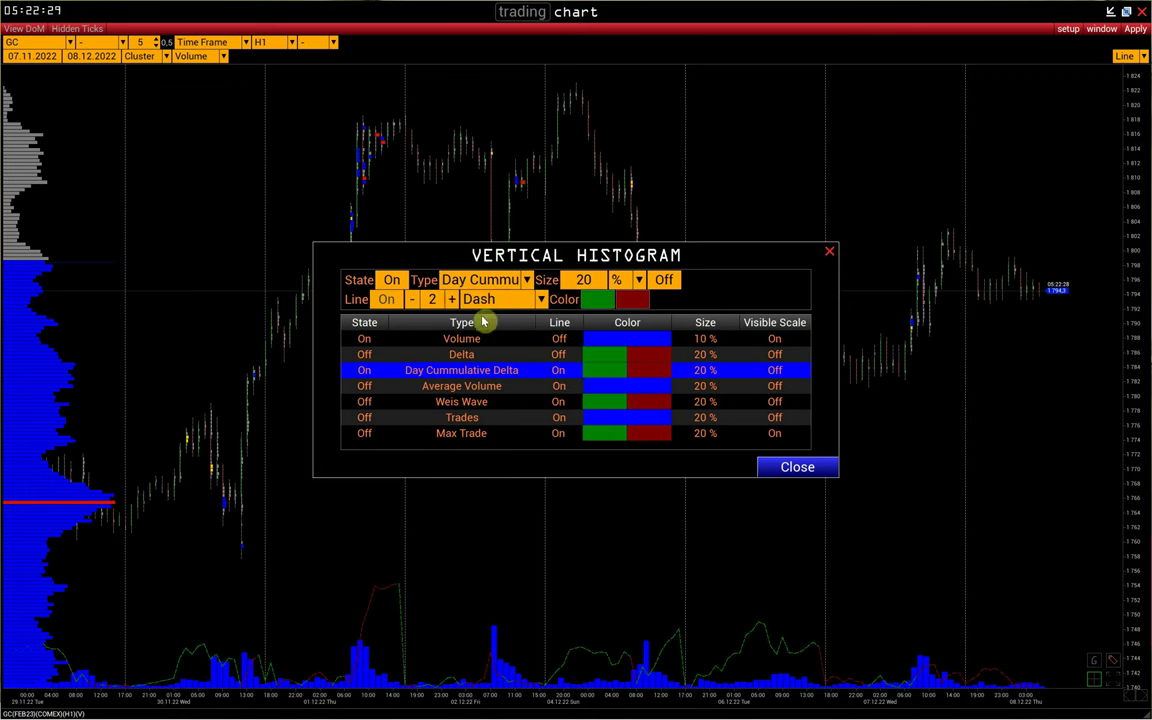
click(797, 468)
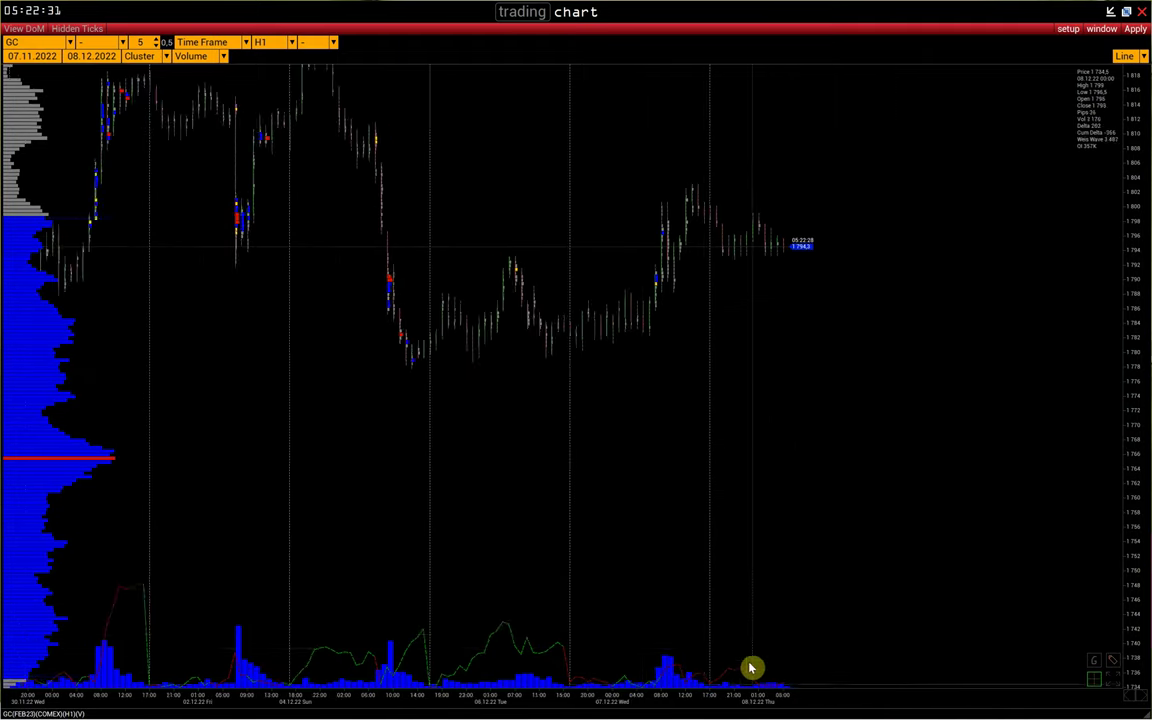
scroll(760, 702, up, 2)
scroll(755, 703, up, 2)
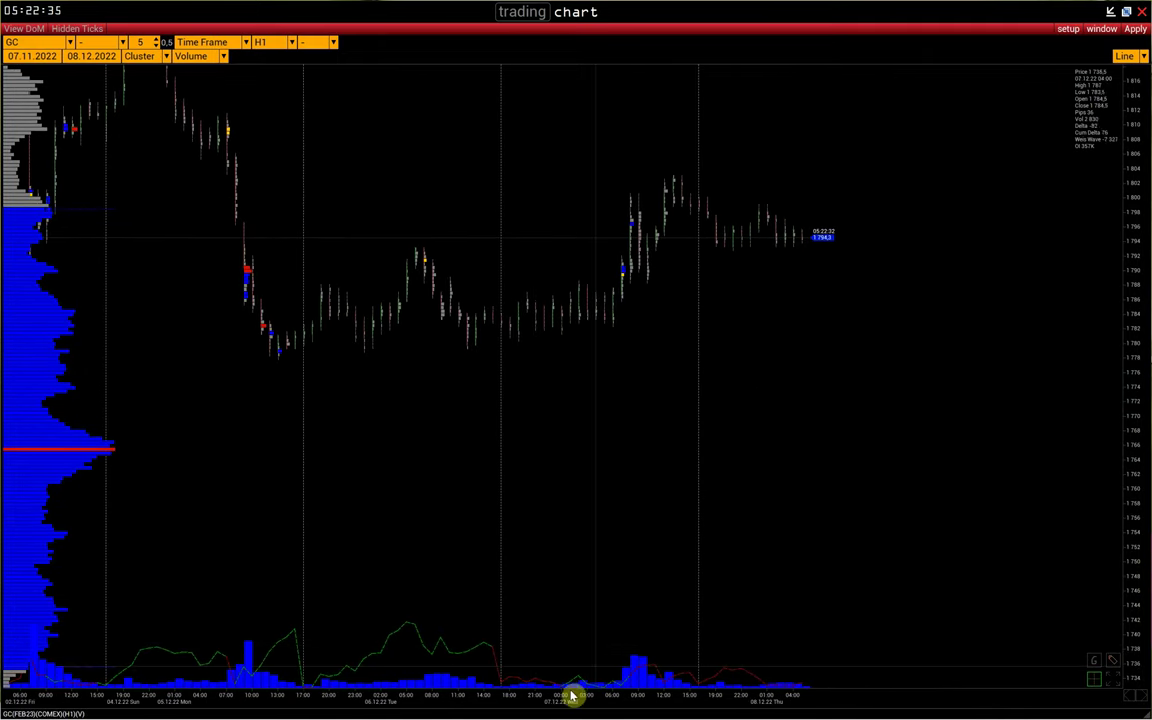
Step: Reopen Vertical Histogram settings and list the type options for the first 10% Volume histogram
click(1070, 30)
mouse_move(985, 119)
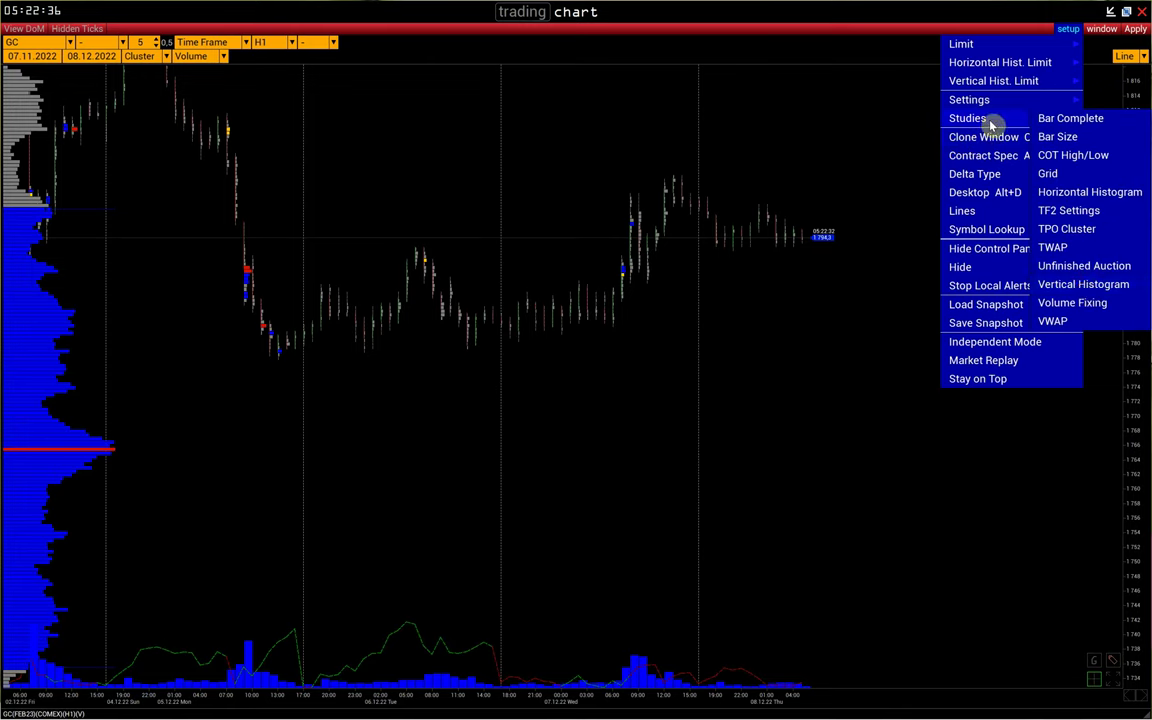
click(1085, 288)
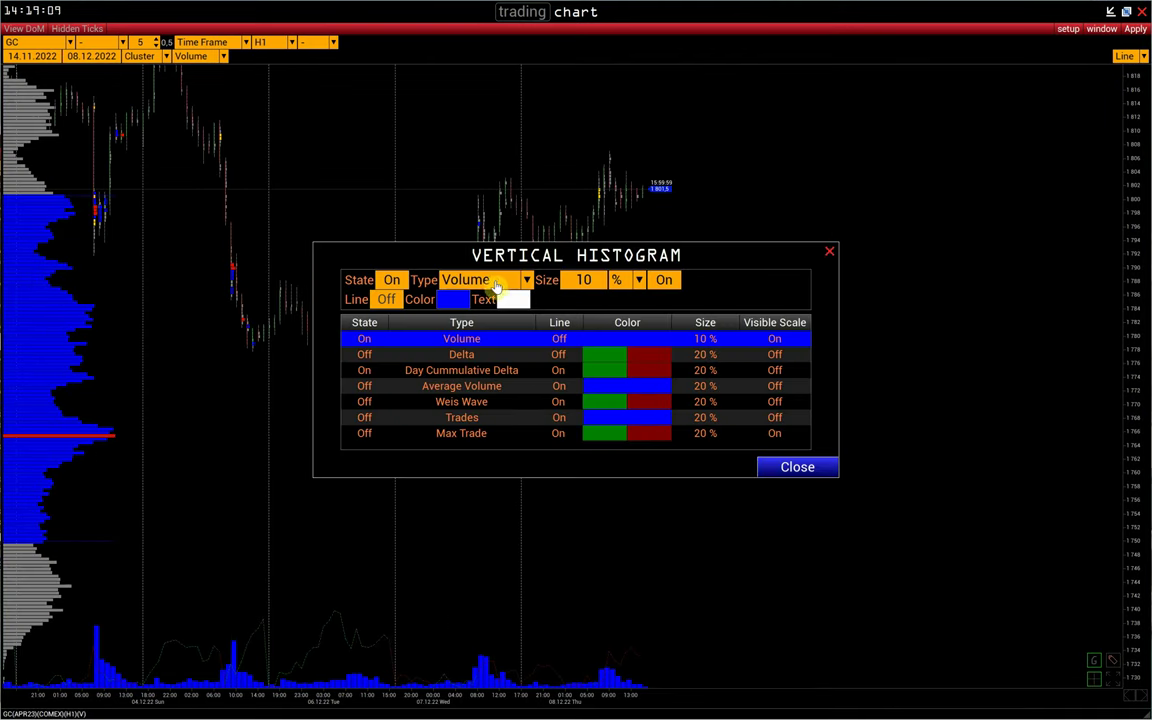
click(496, 285)
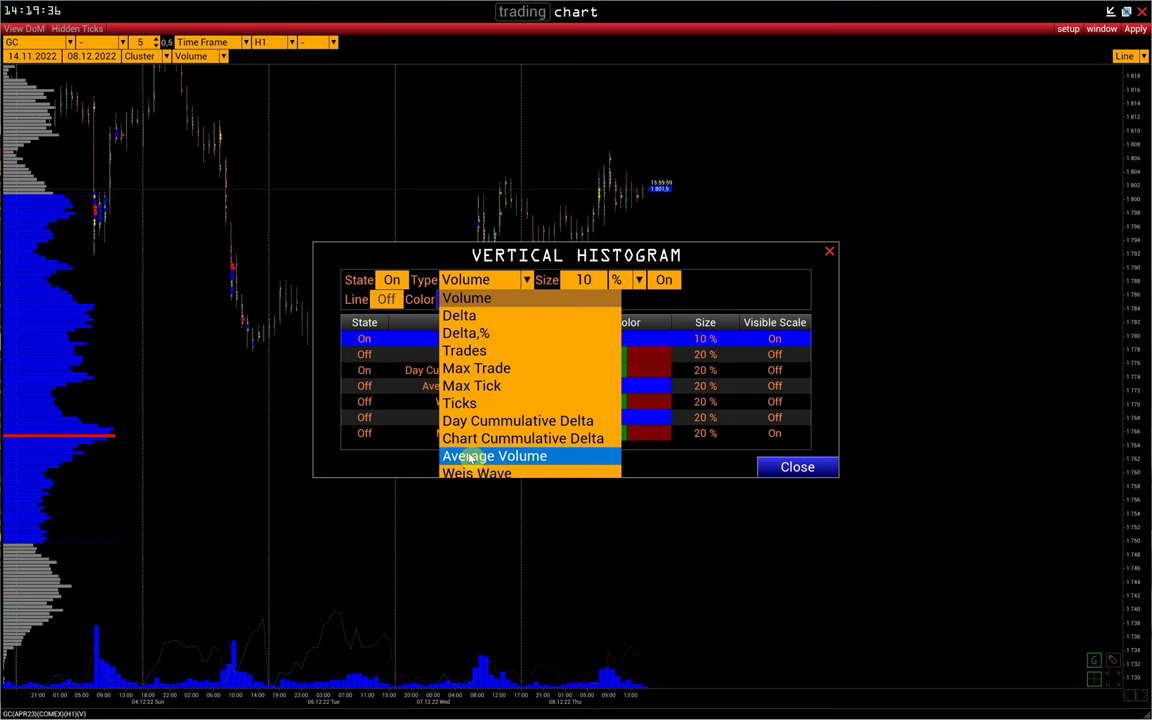
scroll(470, 456, down, 3)
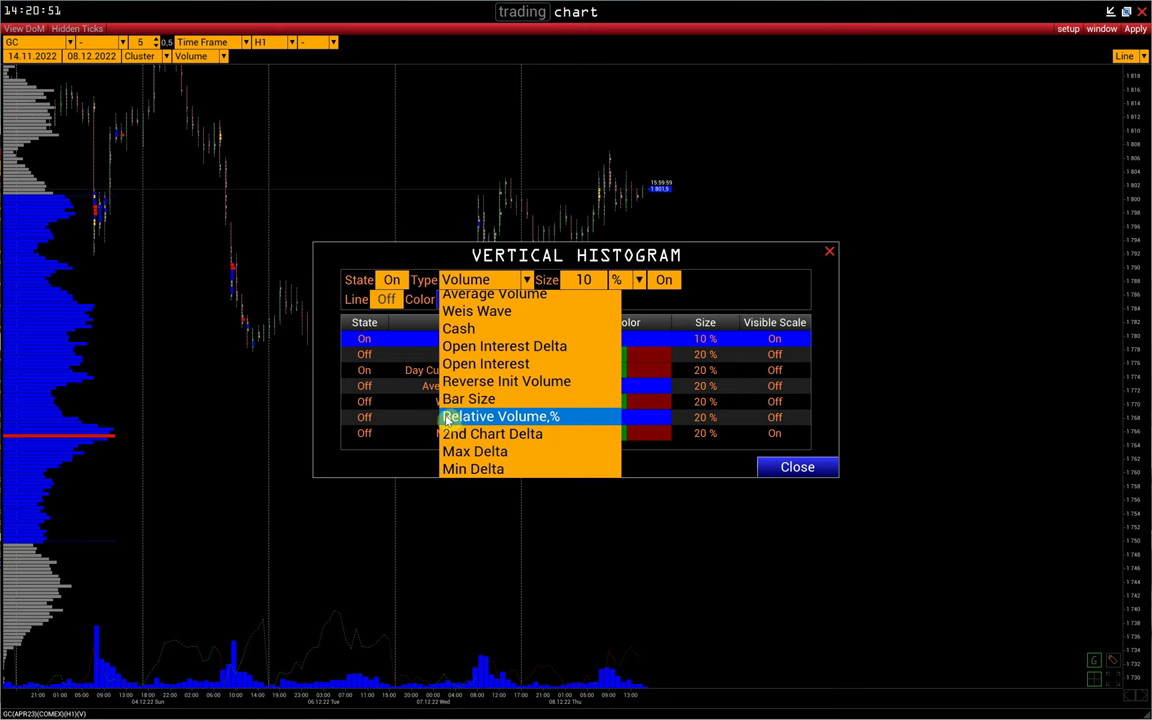
Step: Set the first histogram to Relative Volume,% and grey-mark two recent hourly bars in cluster view
click(545, 420)
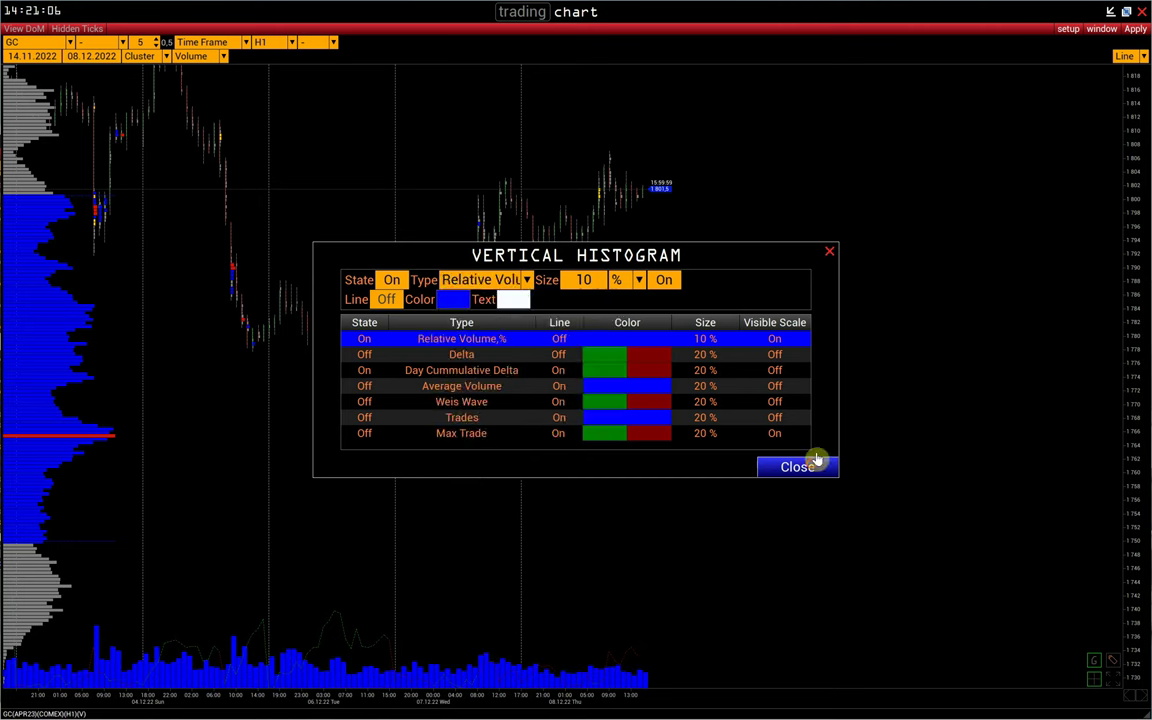
click(812, 467)
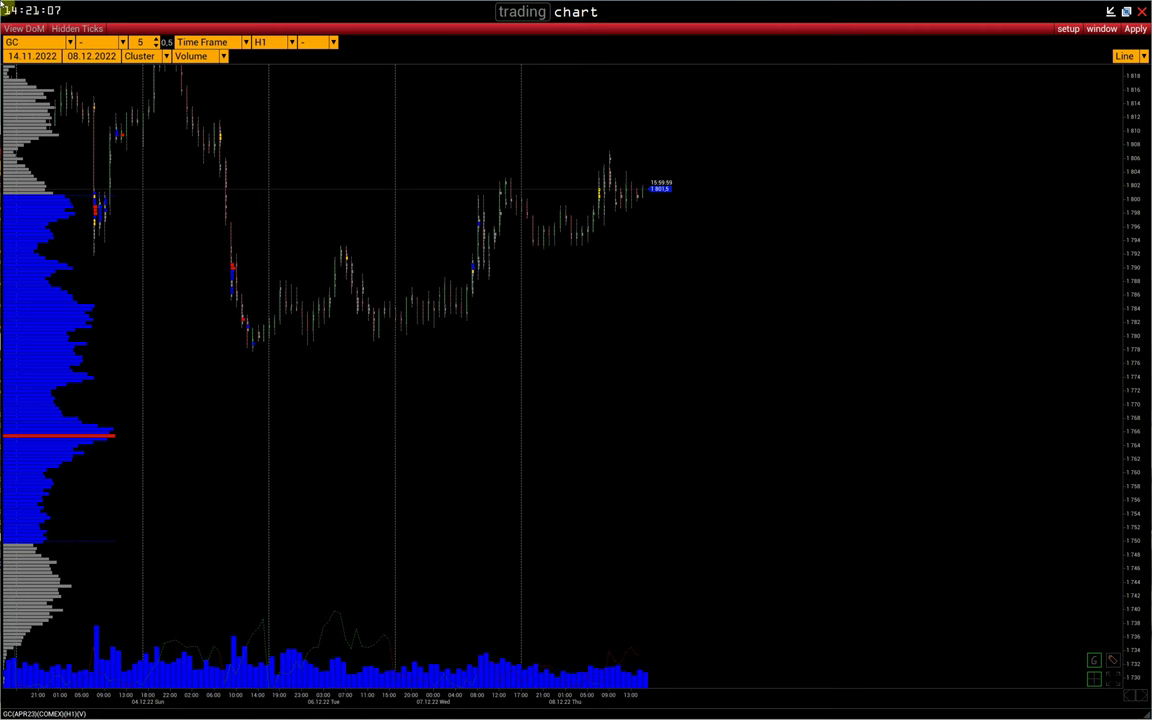
click(1112, 680)
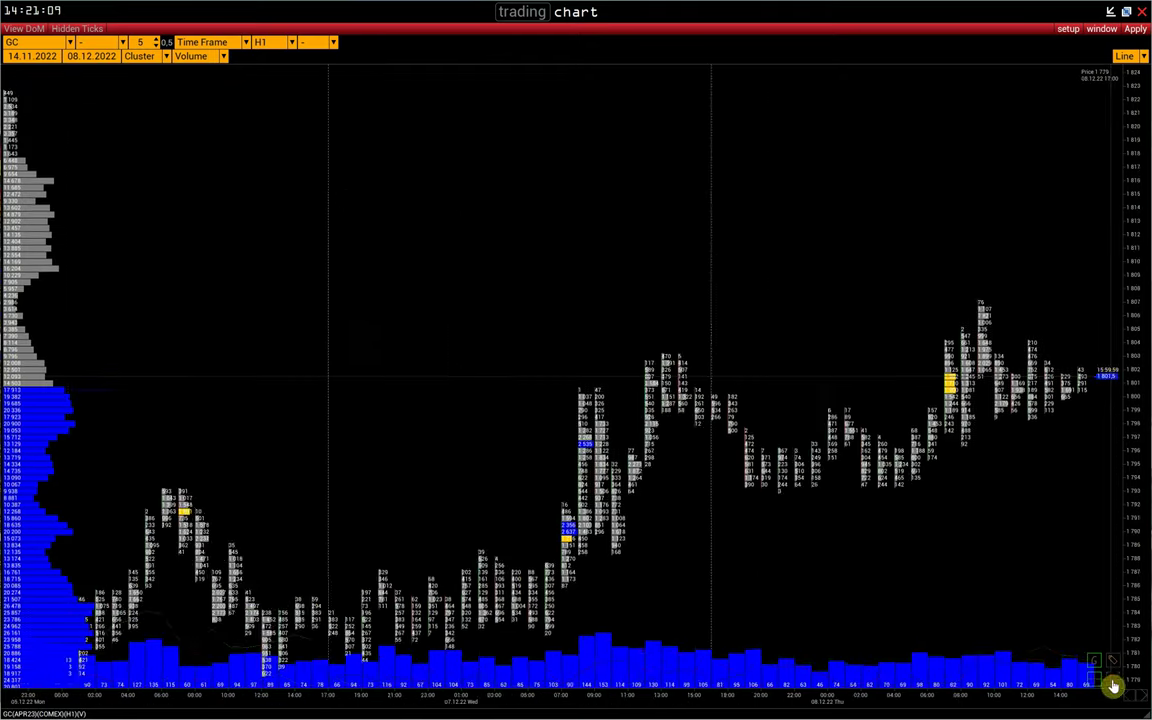
drag(1005, 622, 905, 697)
click(900, 689)
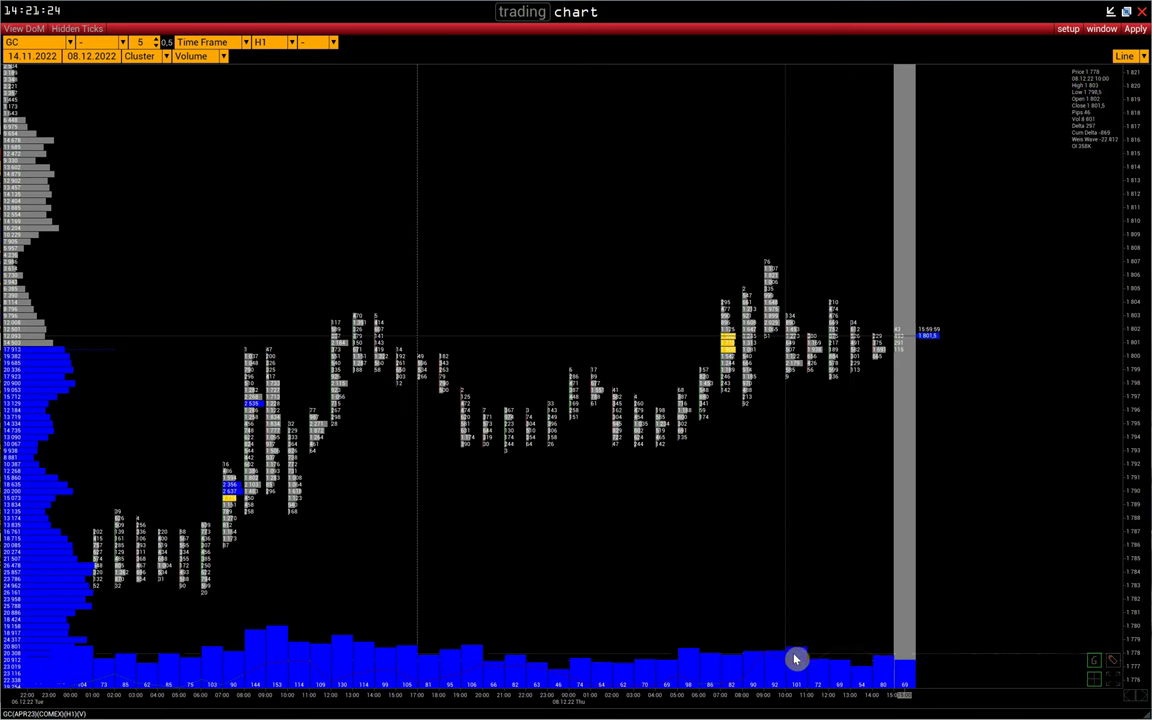
click(798, 698)
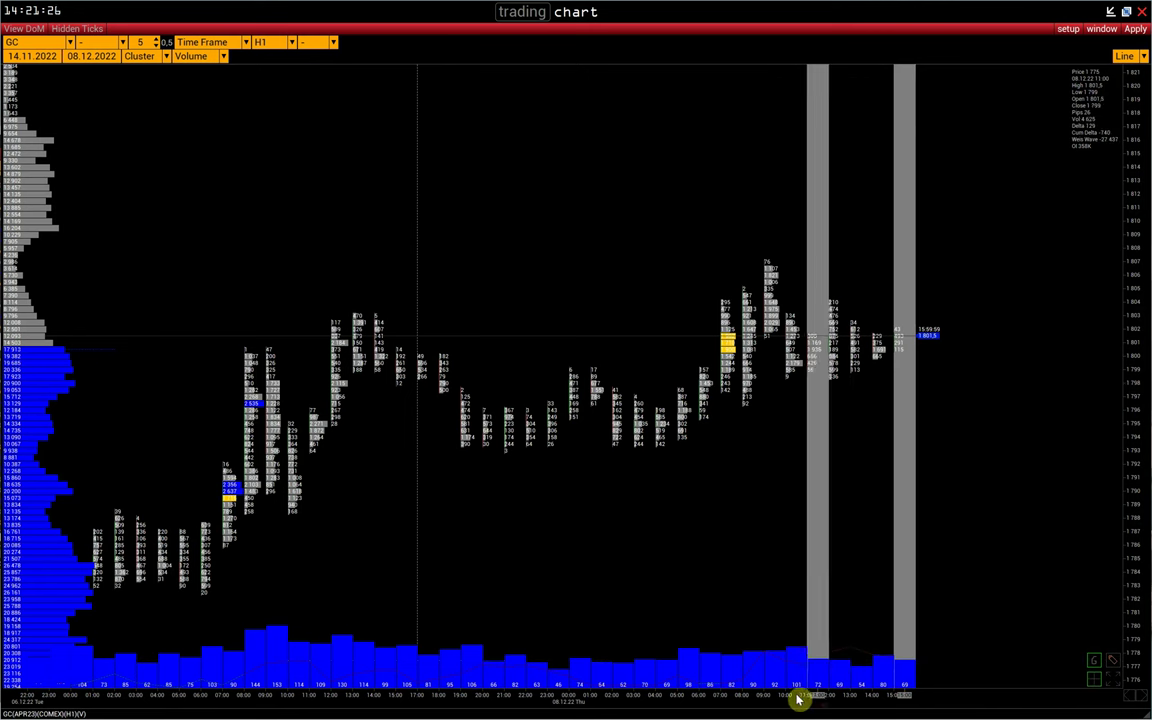
click(796, 699)
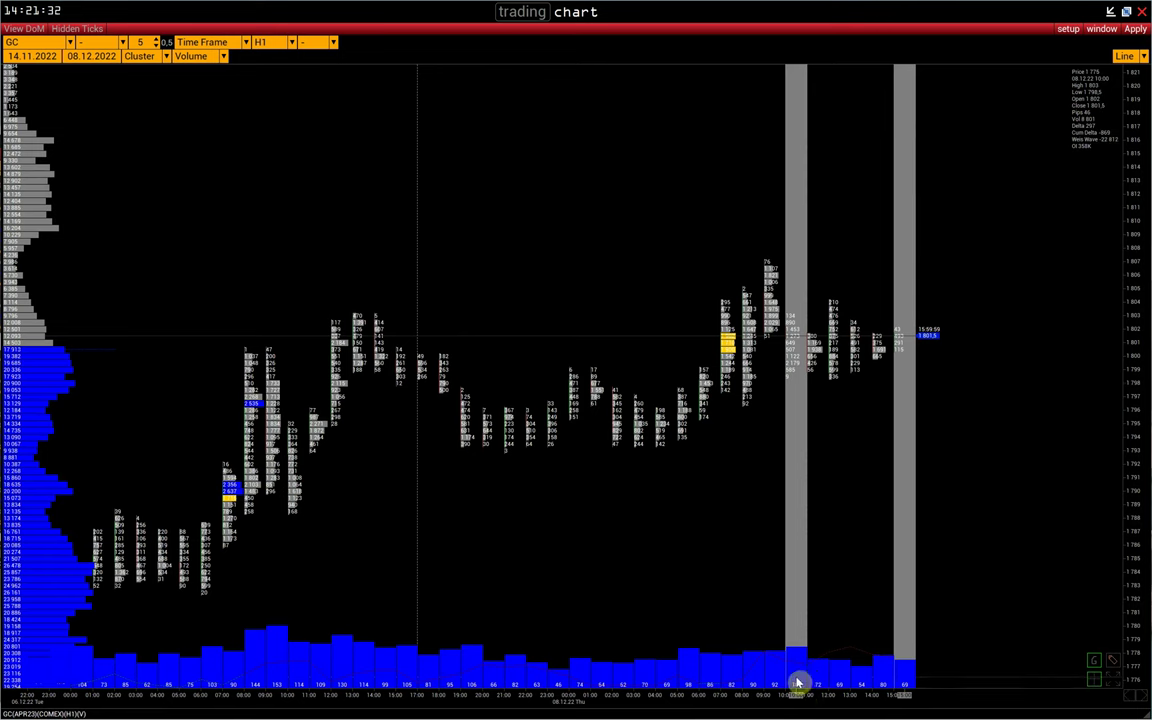
Step: Clear both grey bar highlights and reopen the Vertical Histogram settings
click(794, 692)
click(904, 695)
click(1064, 29)
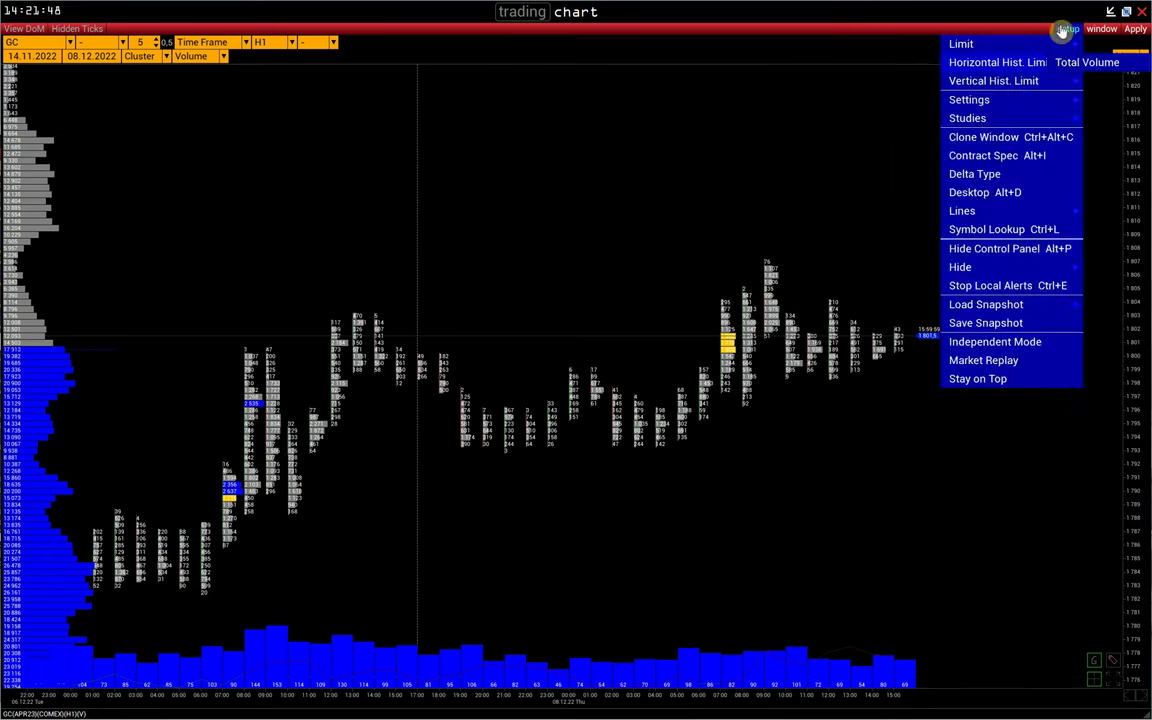
click(1040, 80)
Step: Change the first histogram's type to 2nd Chart Delta and close the settings
click(480, 280)
scroll(490, 305, down, 3)
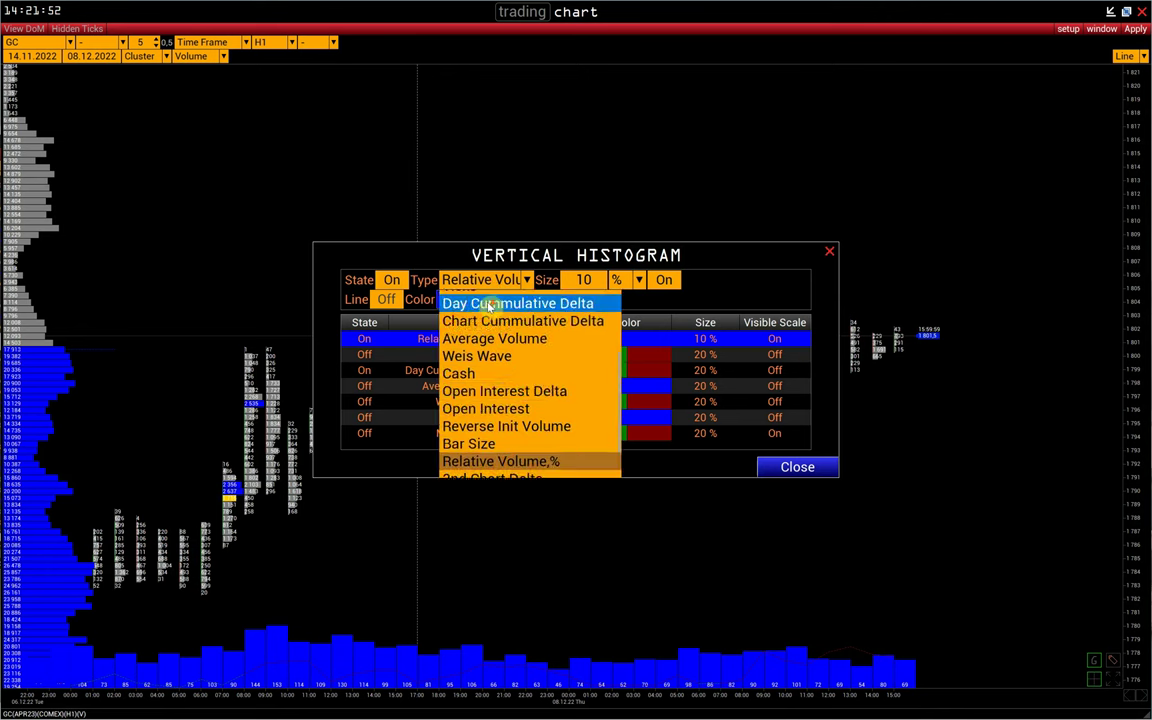
scroll(490, 305, down, 2)
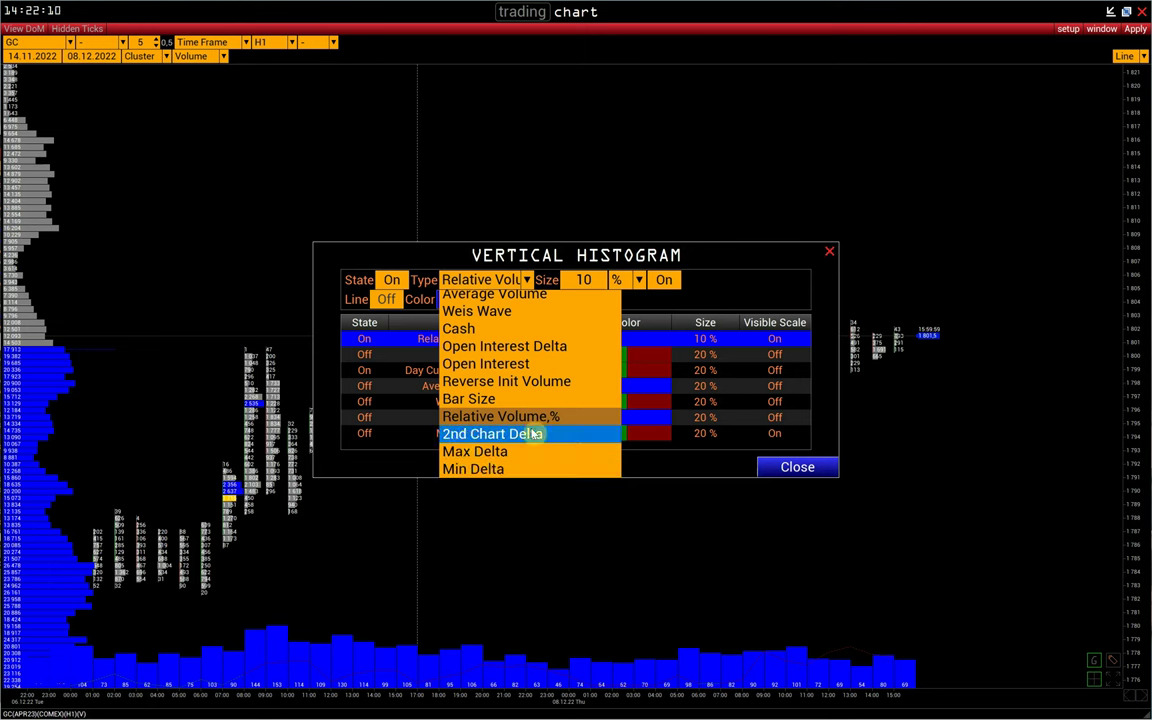
click(473, 436)
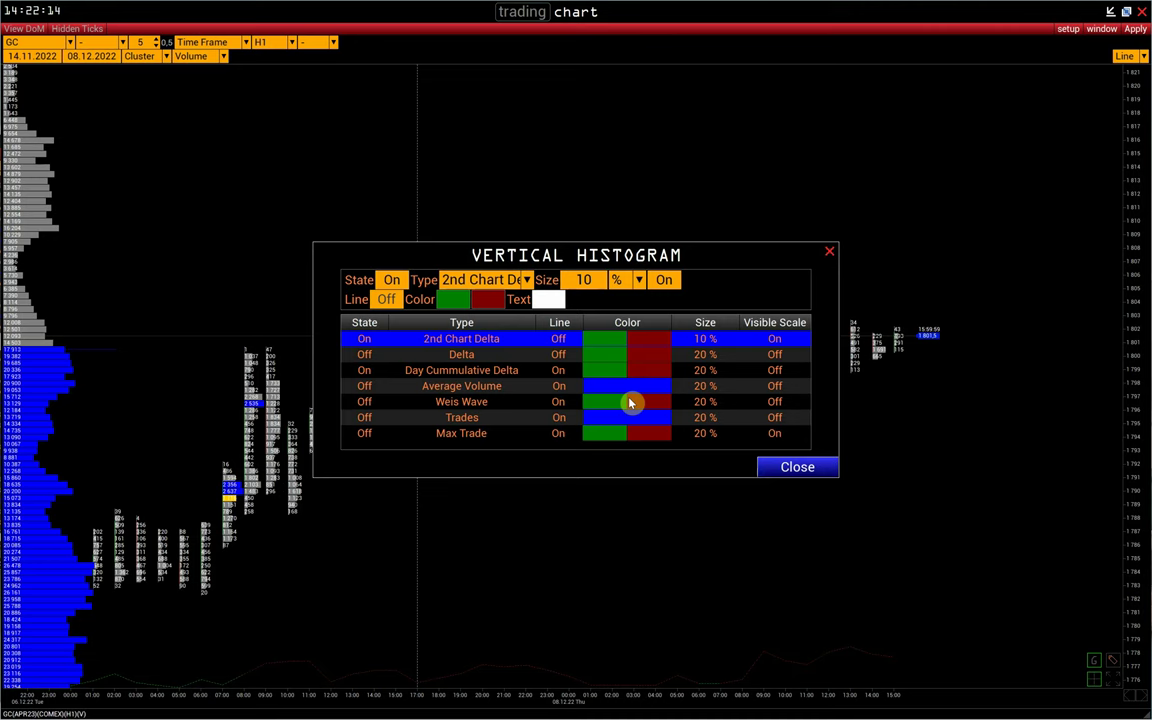
click(799, 467)
Step: Show GC as OHLC bars with the ES 2nd Chart overlaid for 05.12.2022–08.12.2022
click(145, 60)
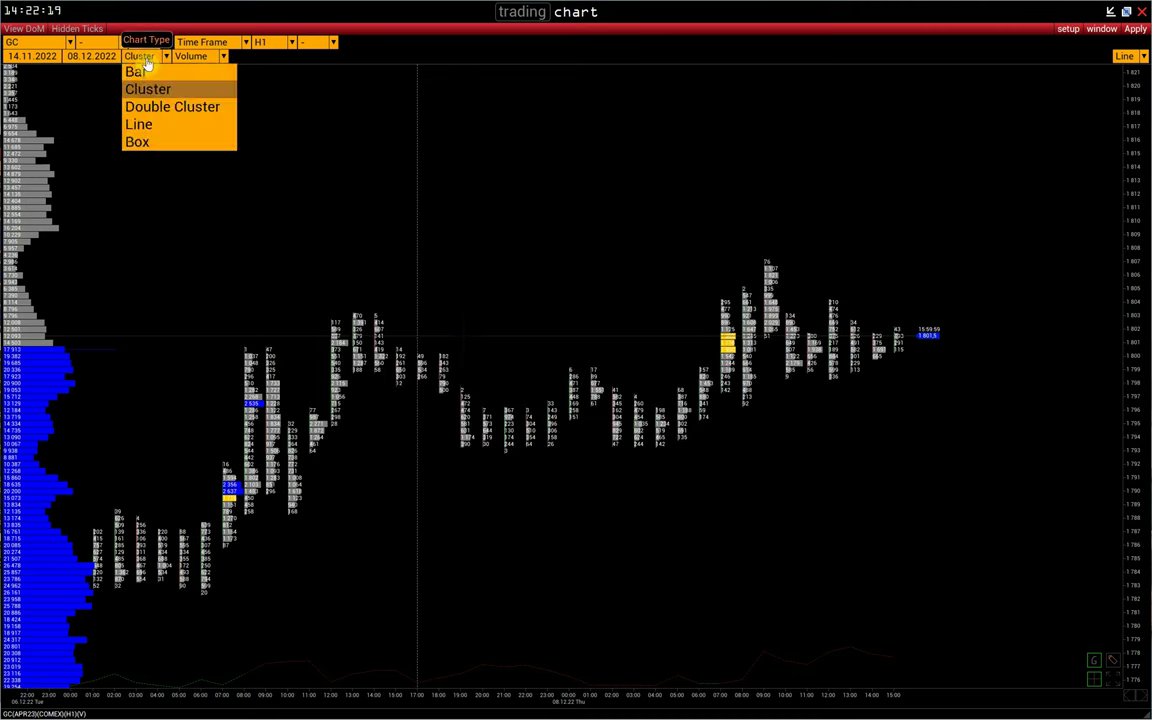
click(135, 67)
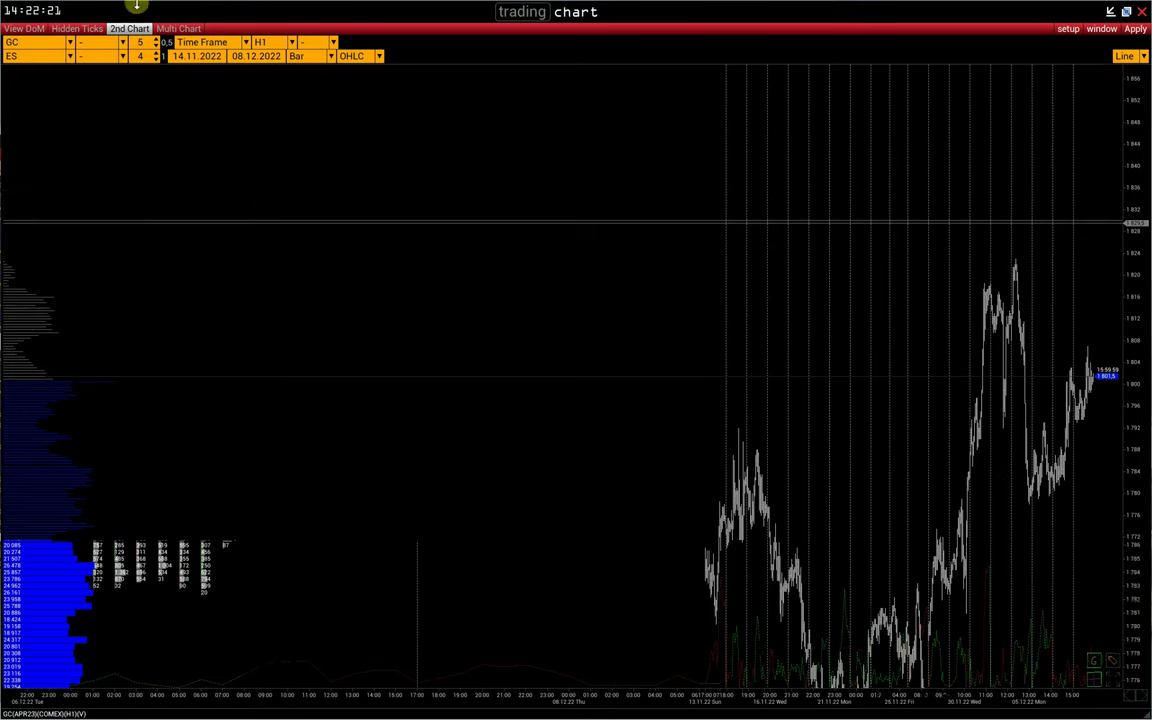
click(130, 29)
click(130, 30)
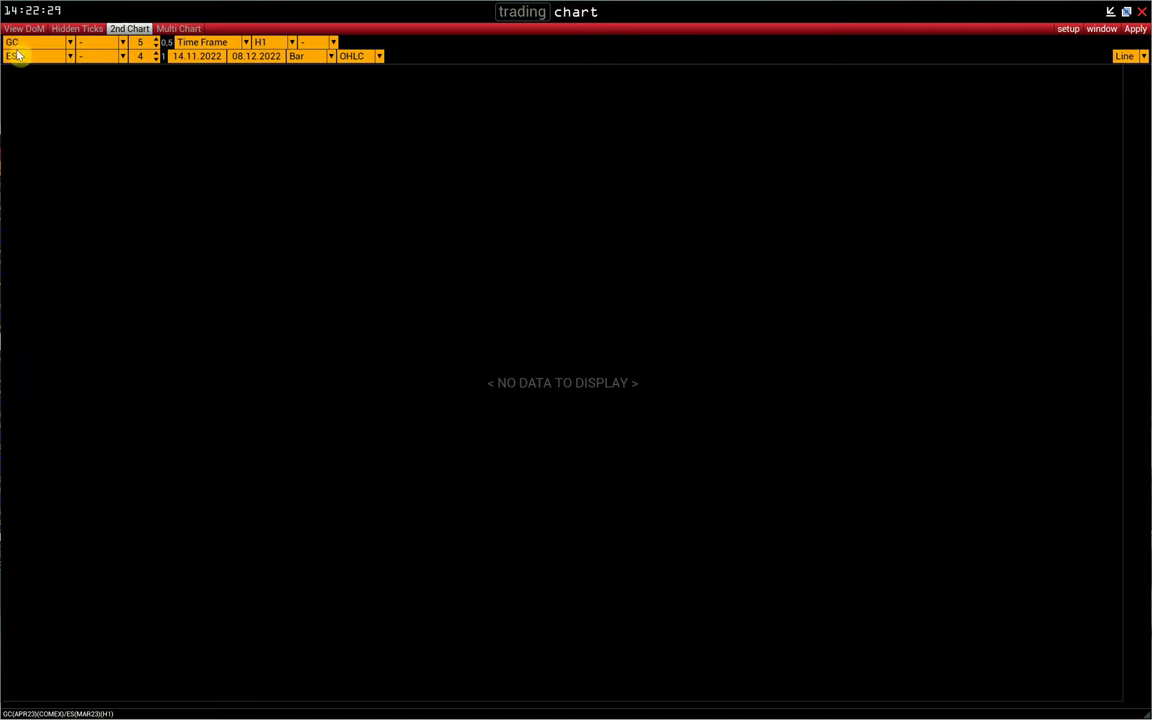
click(1127, 28)
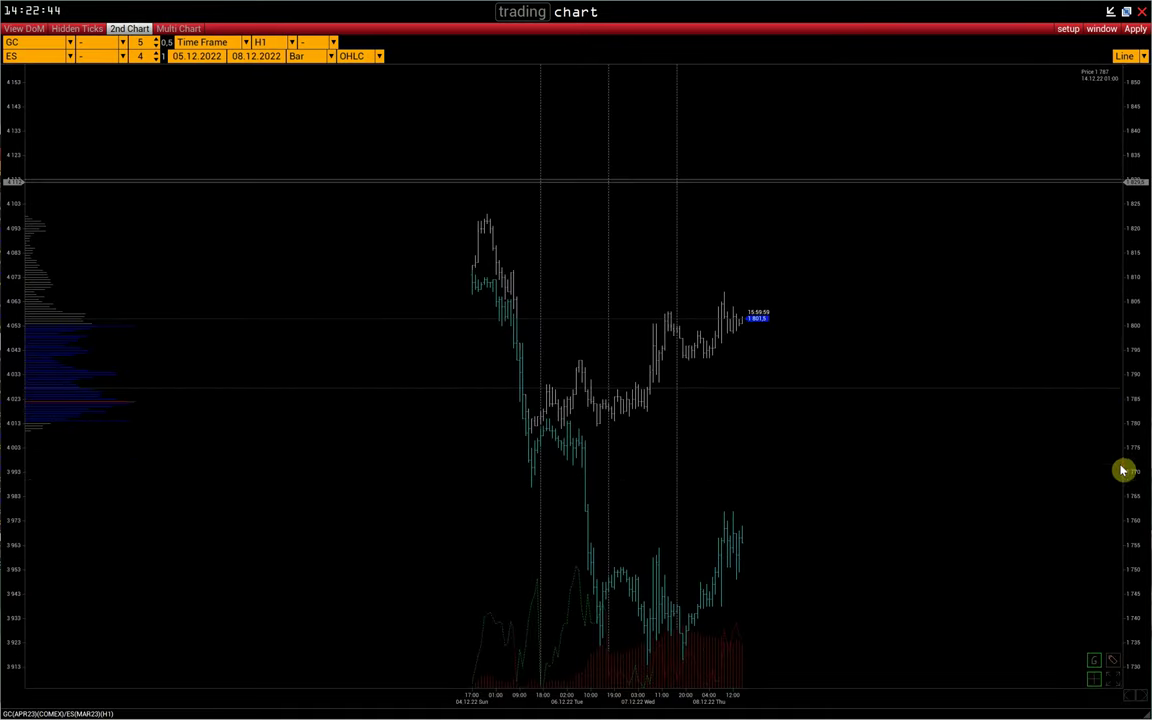
Step: Rescale the price and time axes to fit both charts, and bring up the Studies list
mouse_move(1120, 290)
mouse_down()
mouse_move(1131, 363)
mouse_move(1131, 309)
mouse_up()
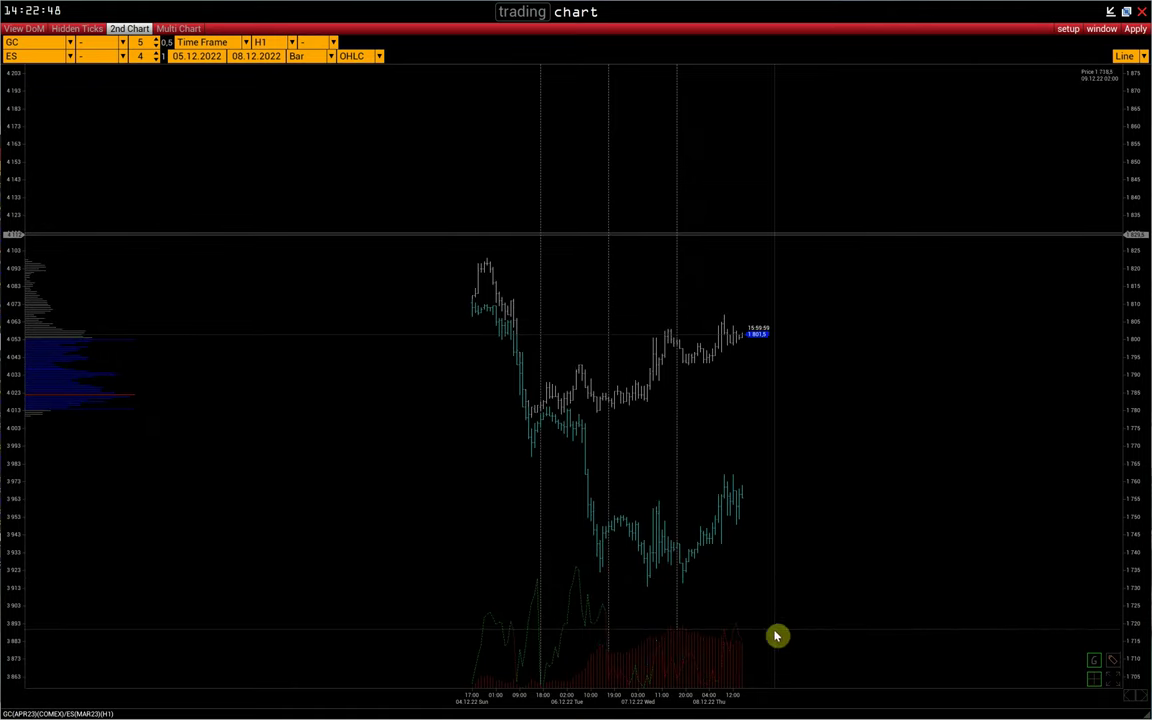
drag(728, 699, 668, 491)
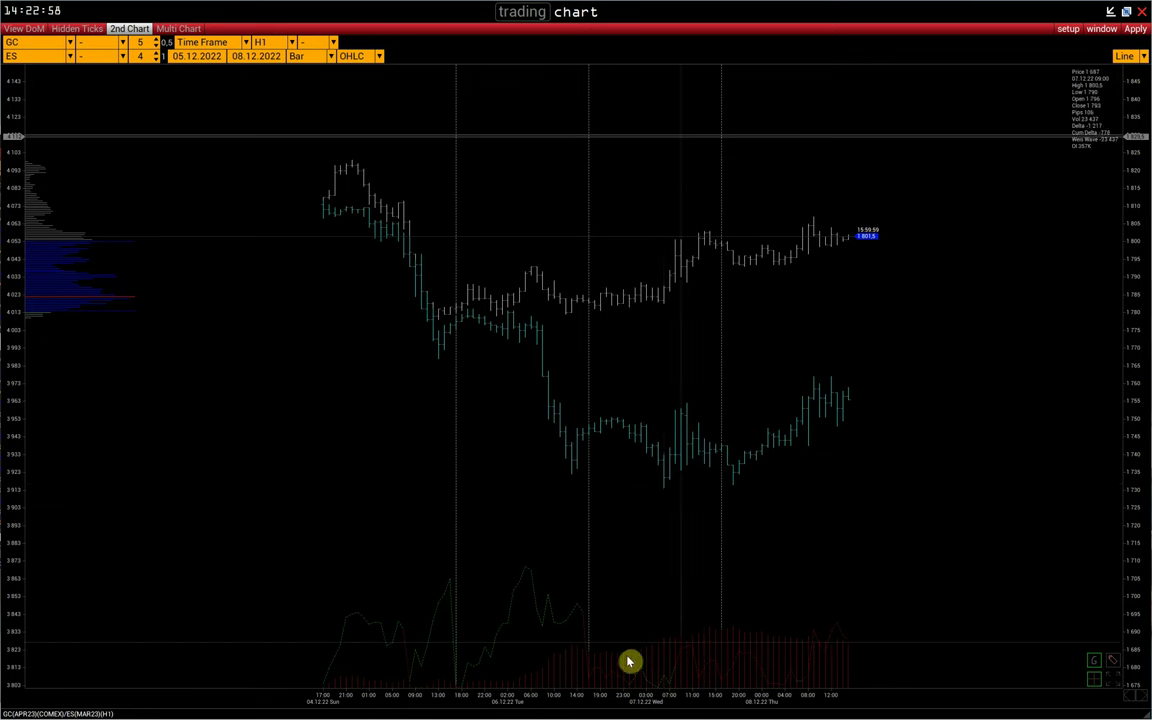
click(1068, 33)
mouse_move(1008, 116)
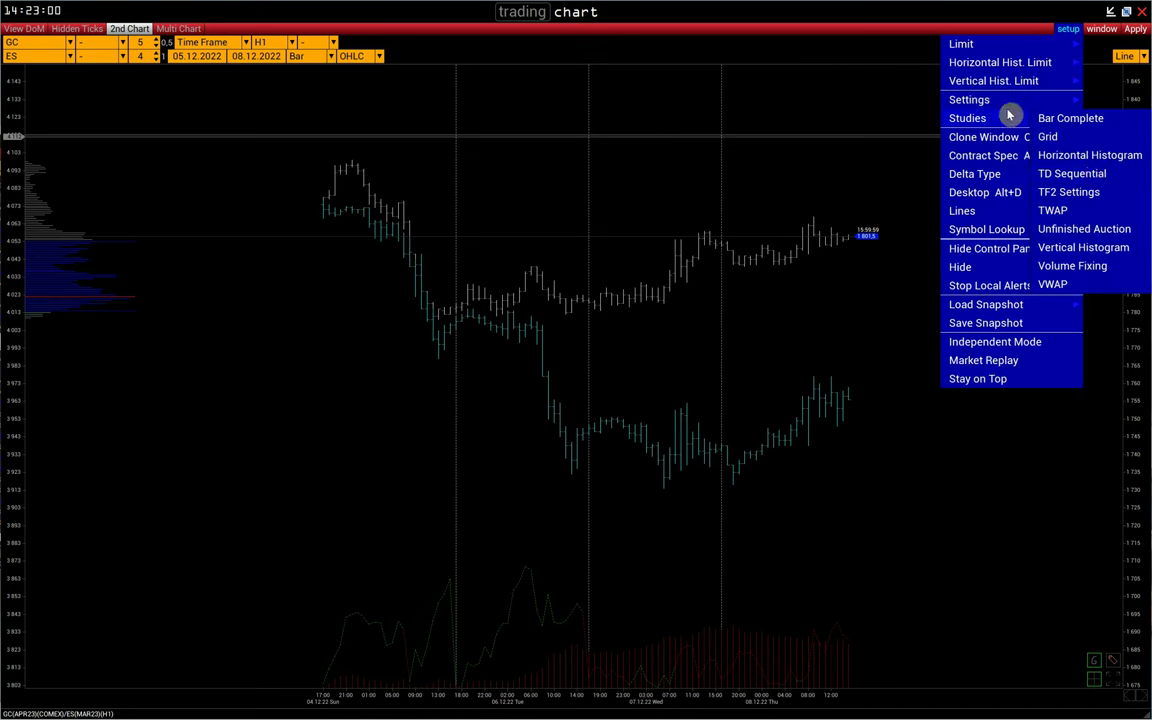
Step: Switch the 2nd Chart Delta vertical histogram Off, leaving the GC cluster chart without the ES overlay
click(1068, 248)
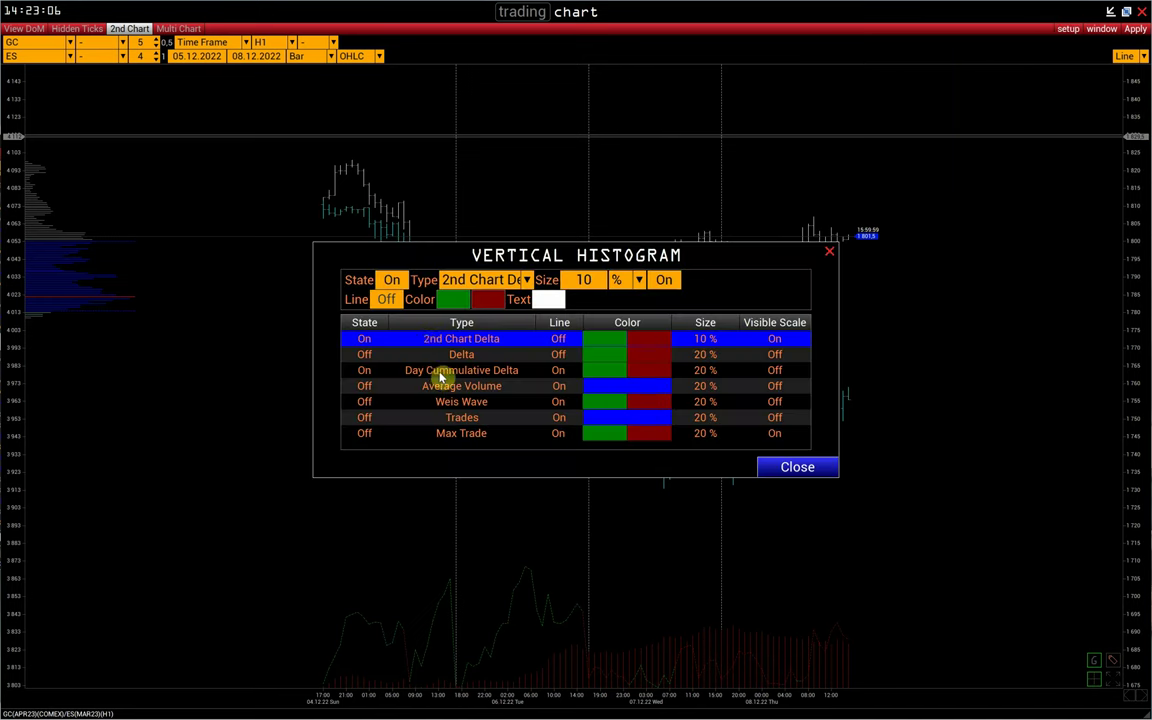
click(391, 280)
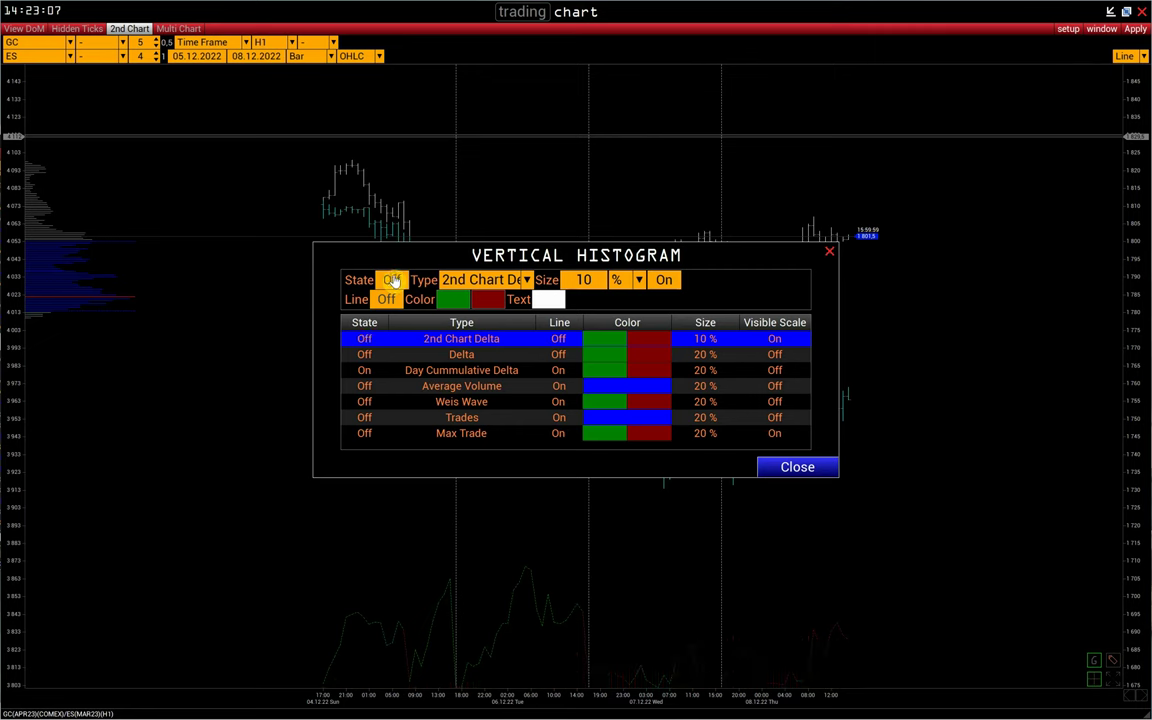
click(445, 371)
click(474, 289)
click(489, 432)
click(797, 467)
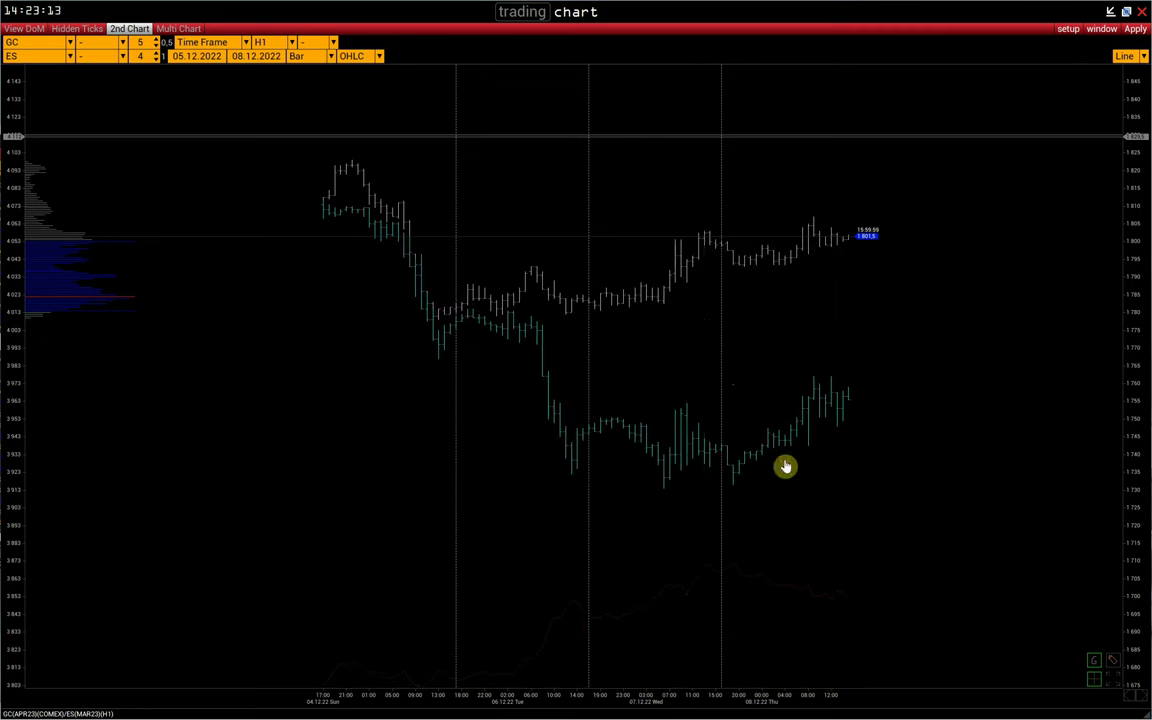
scroll(655, 698, up, 2)
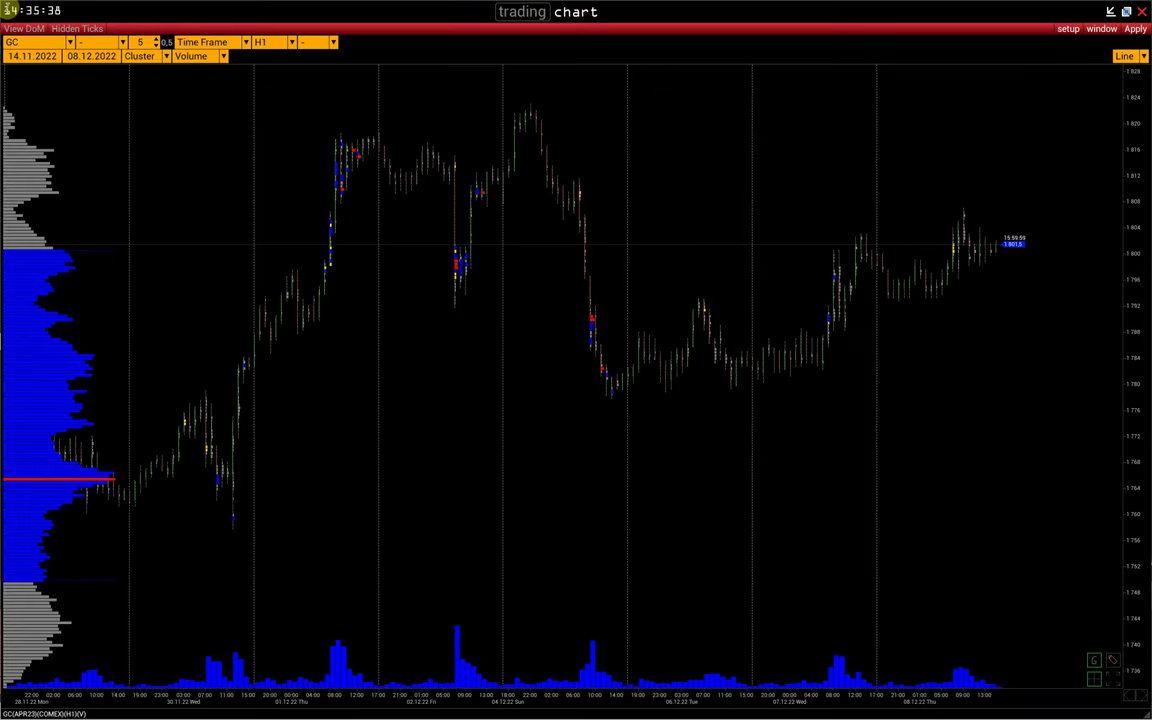
Step: Bring up the Horizontal Histogram settings, showing Volume on for All timeframe at 10%
click(1066, 29)
mouse_move(985, 70)
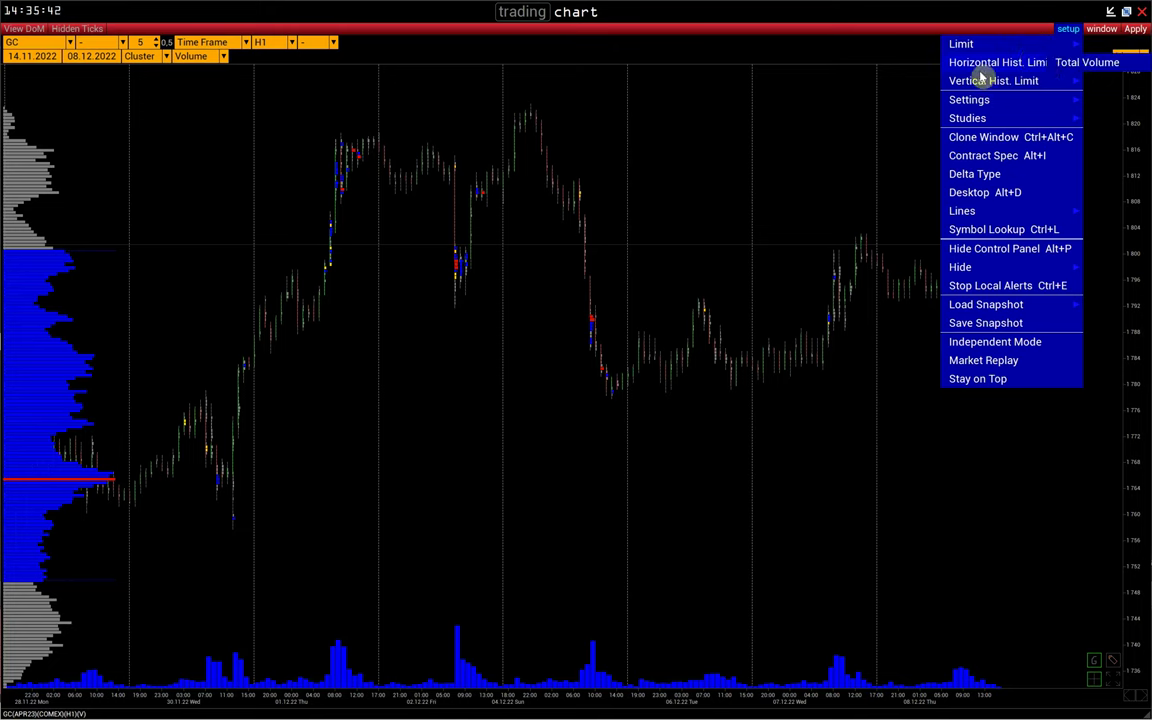
mouse_move(1010, 88)
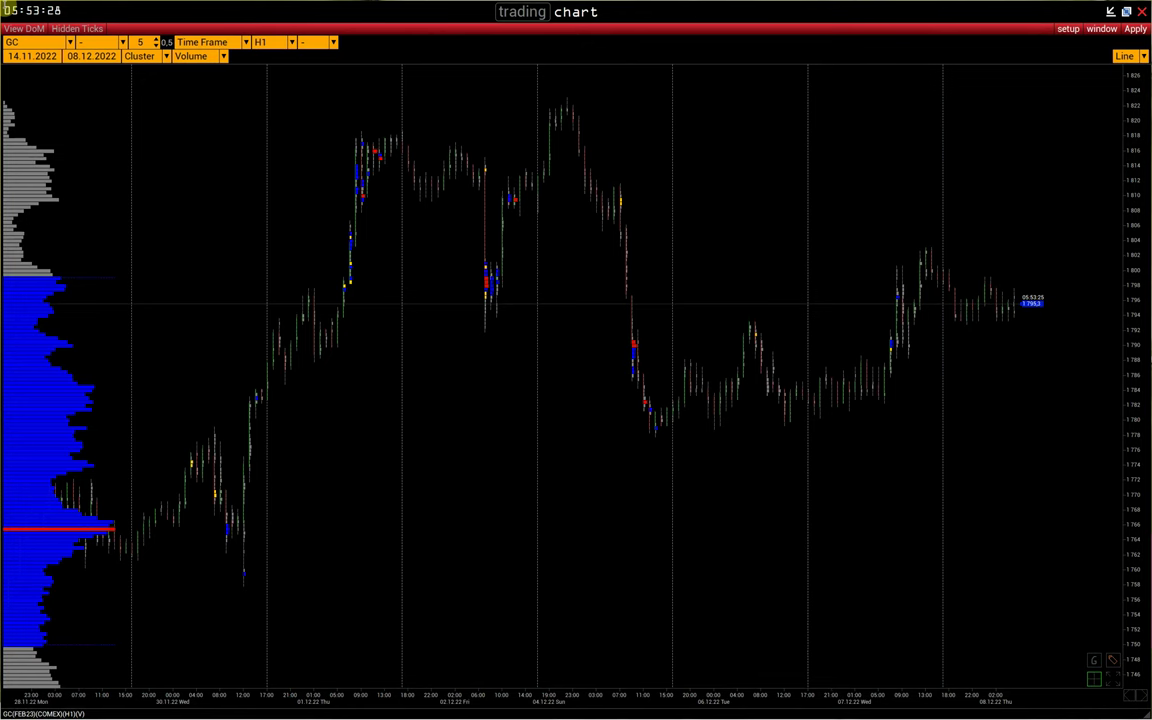
click(1068, 28)
mouse_move(1026, 104)
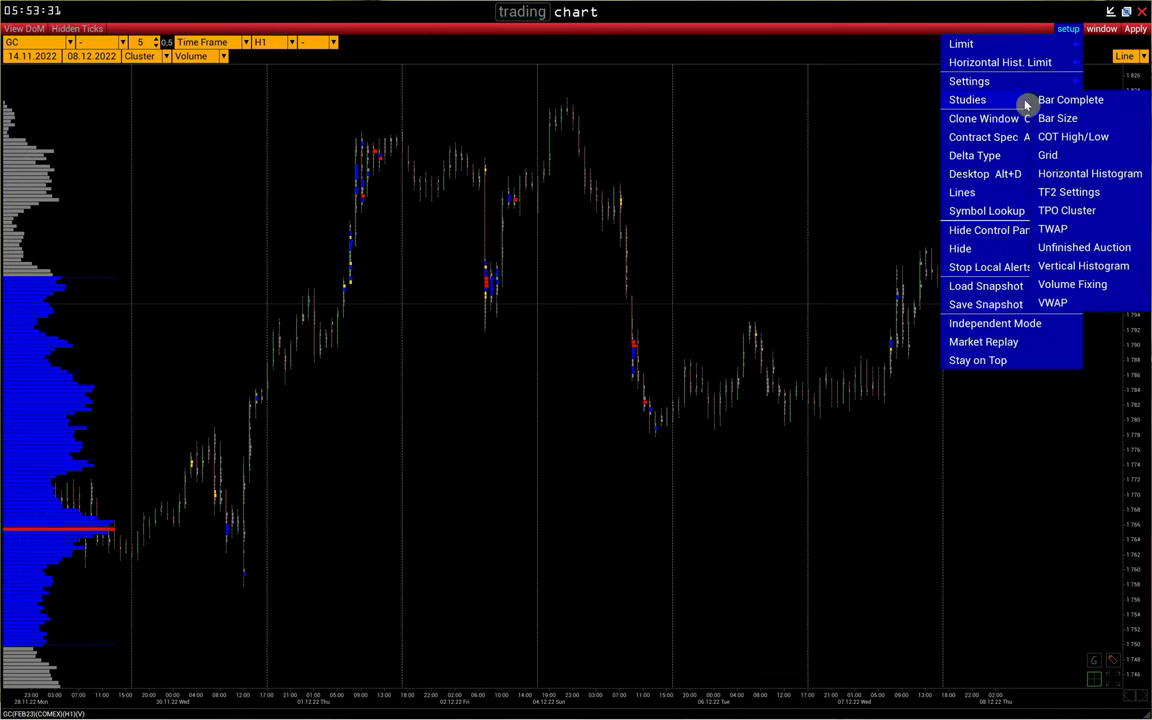
click(1082, 175)
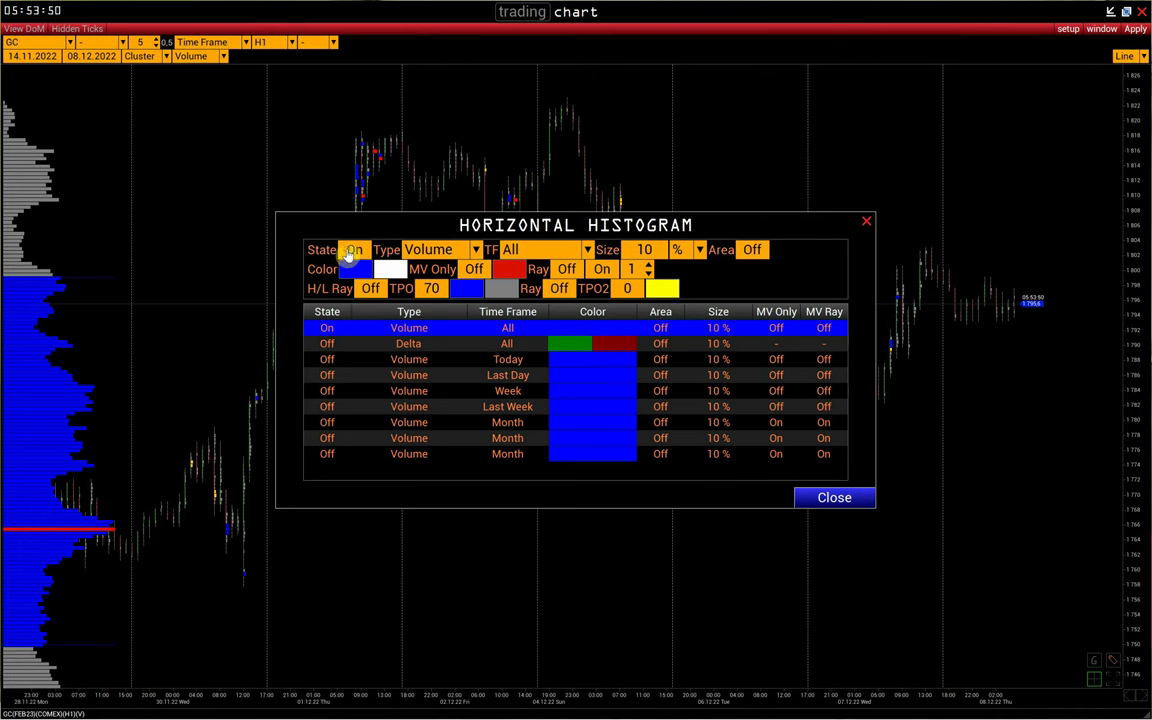
Step: Review the Volume profile's type, All timeframe and 10 % size, leaving them unchanged
click(429, 253)
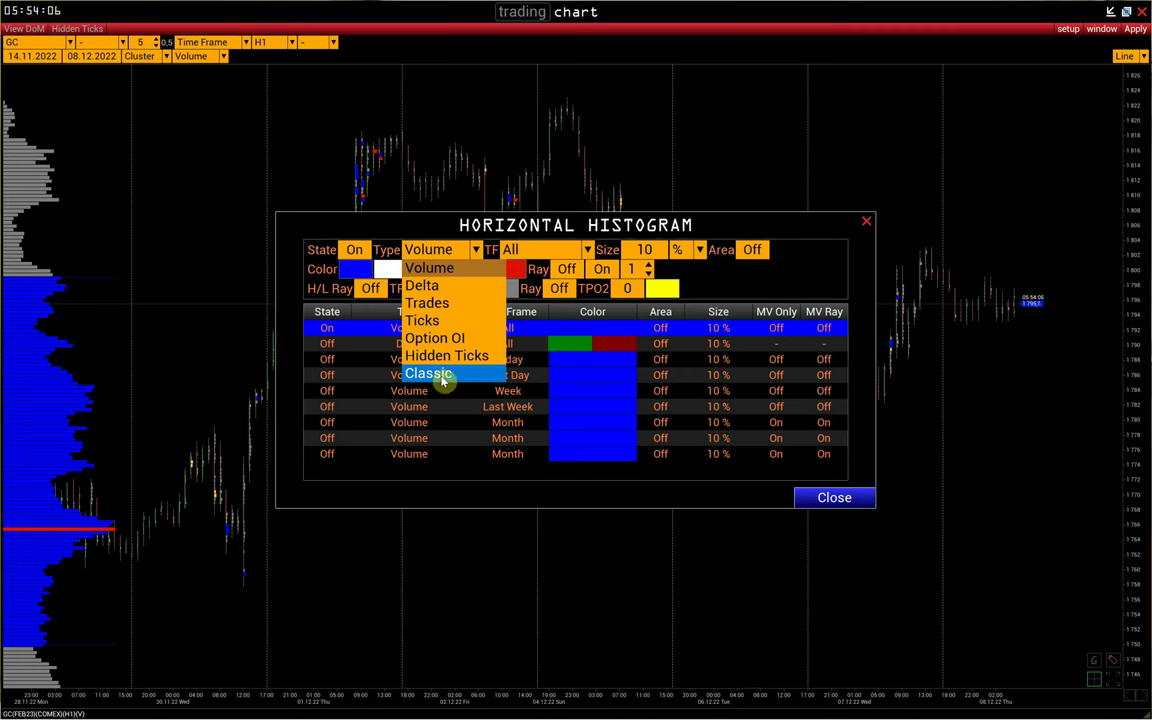
click(706, 291)
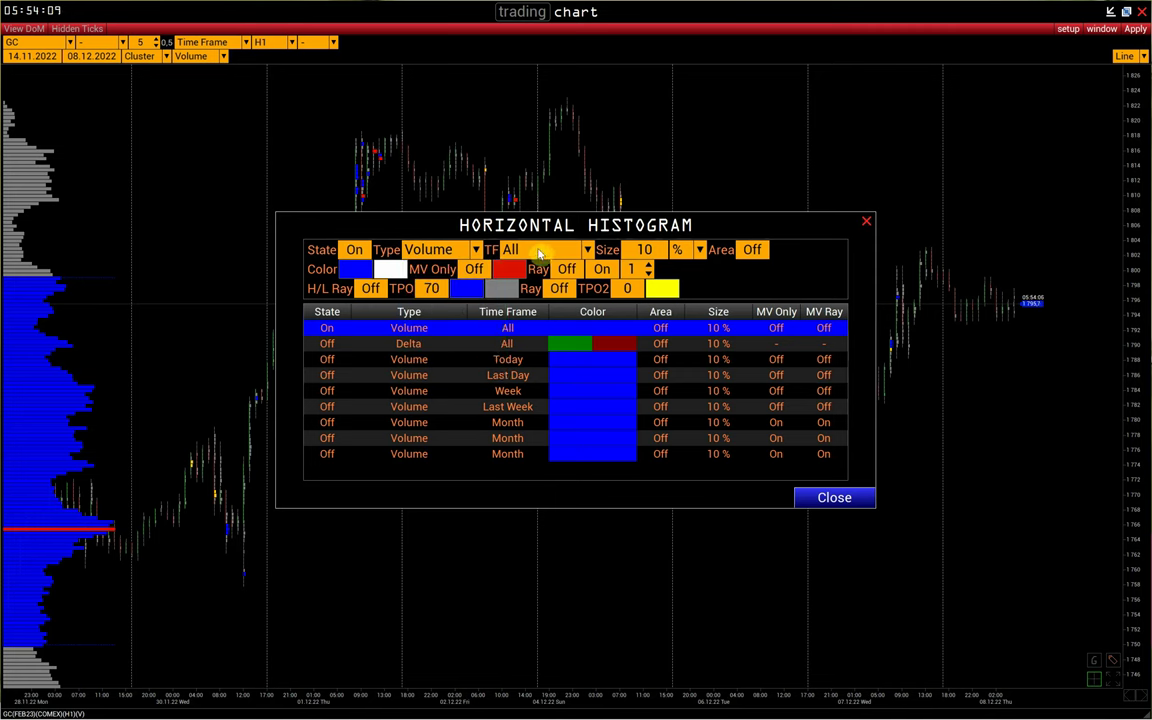
click(545, 252)
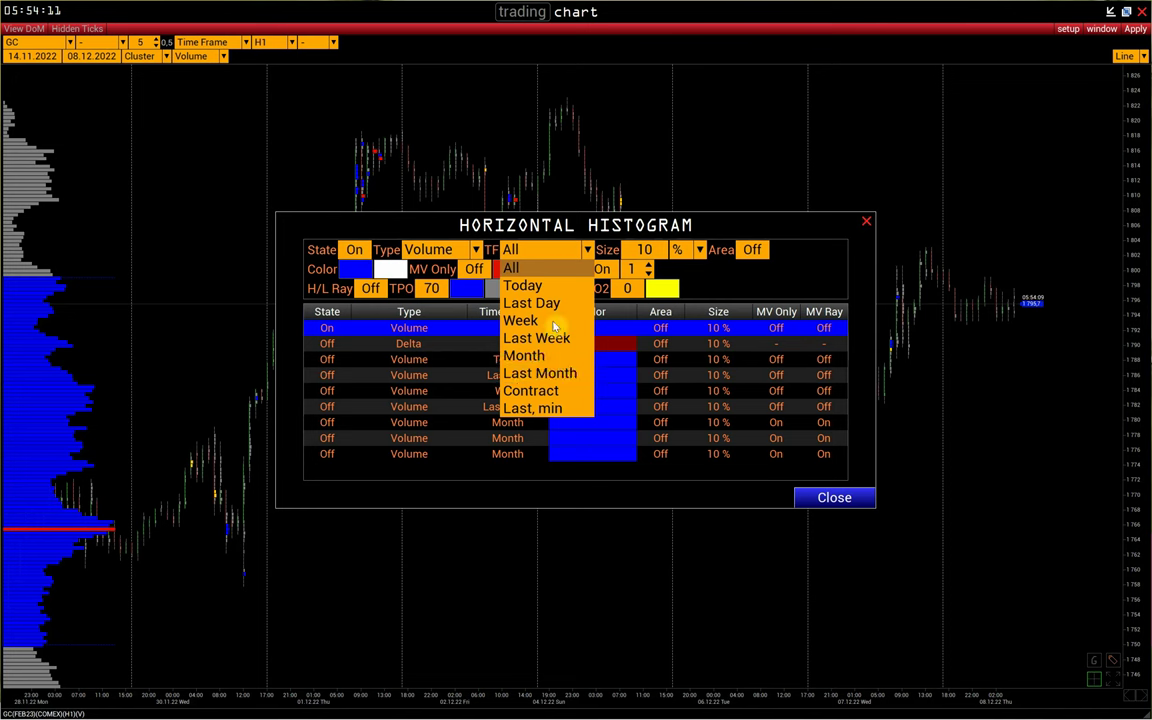
click(668, 272)
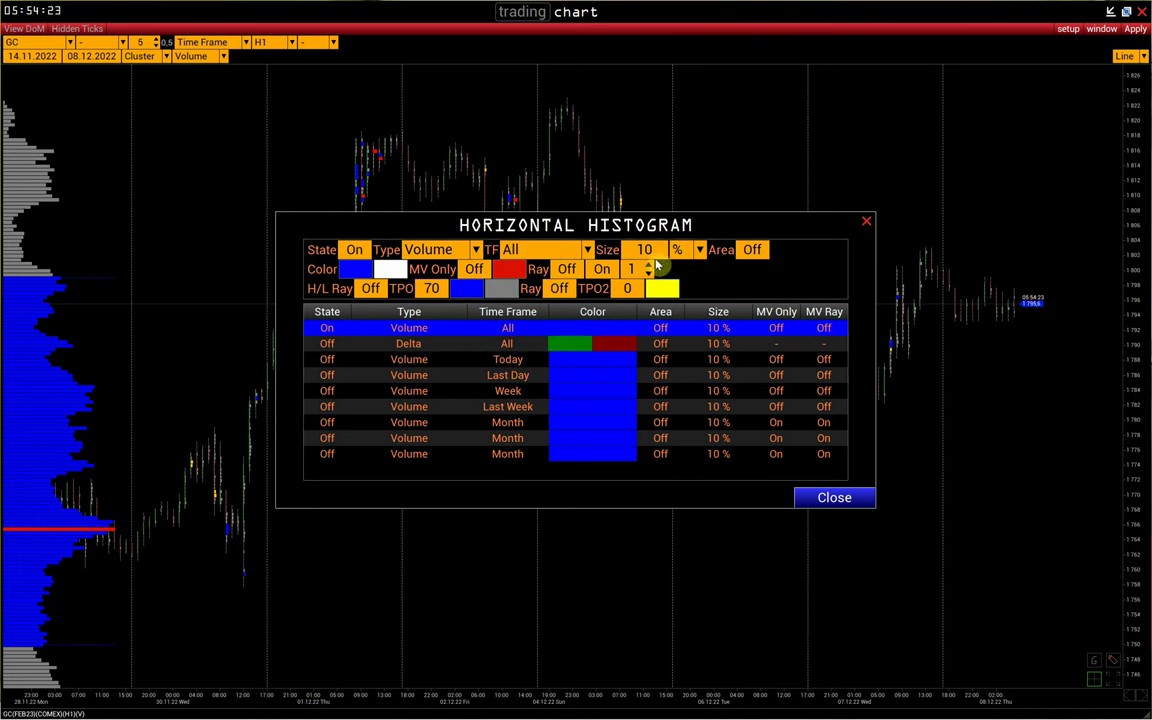
click(627, 251)
click(650, 253)
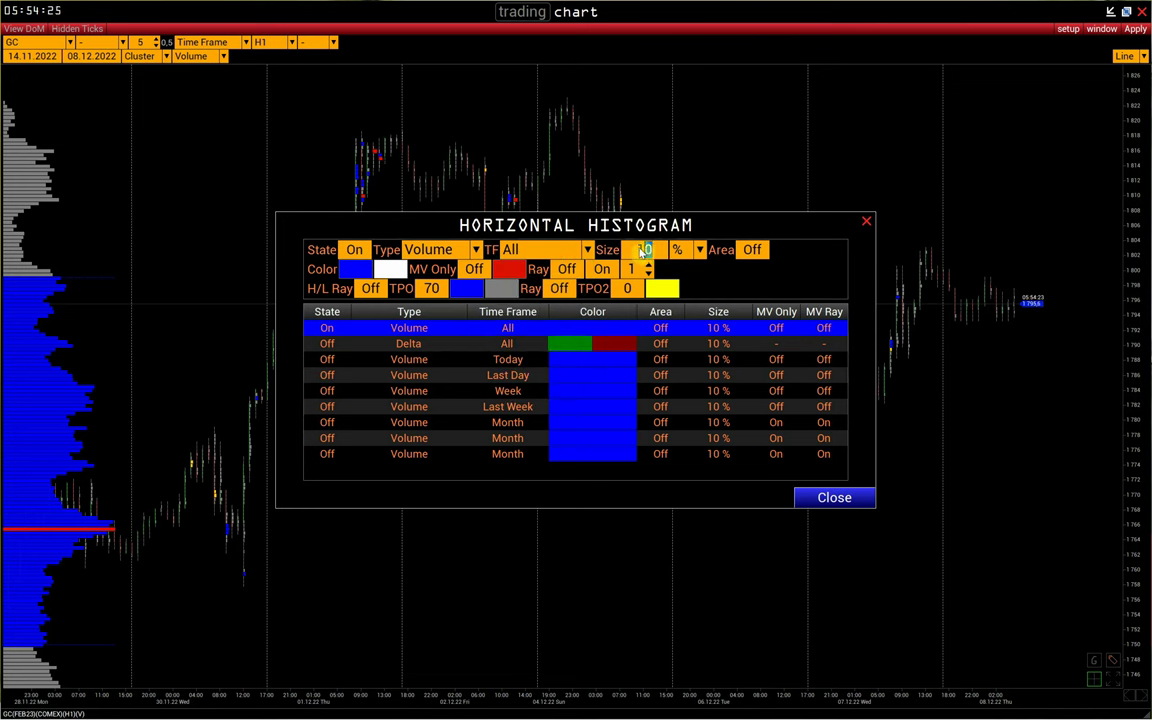
click(678, 250)
click(680, 287)
click(680, 267)
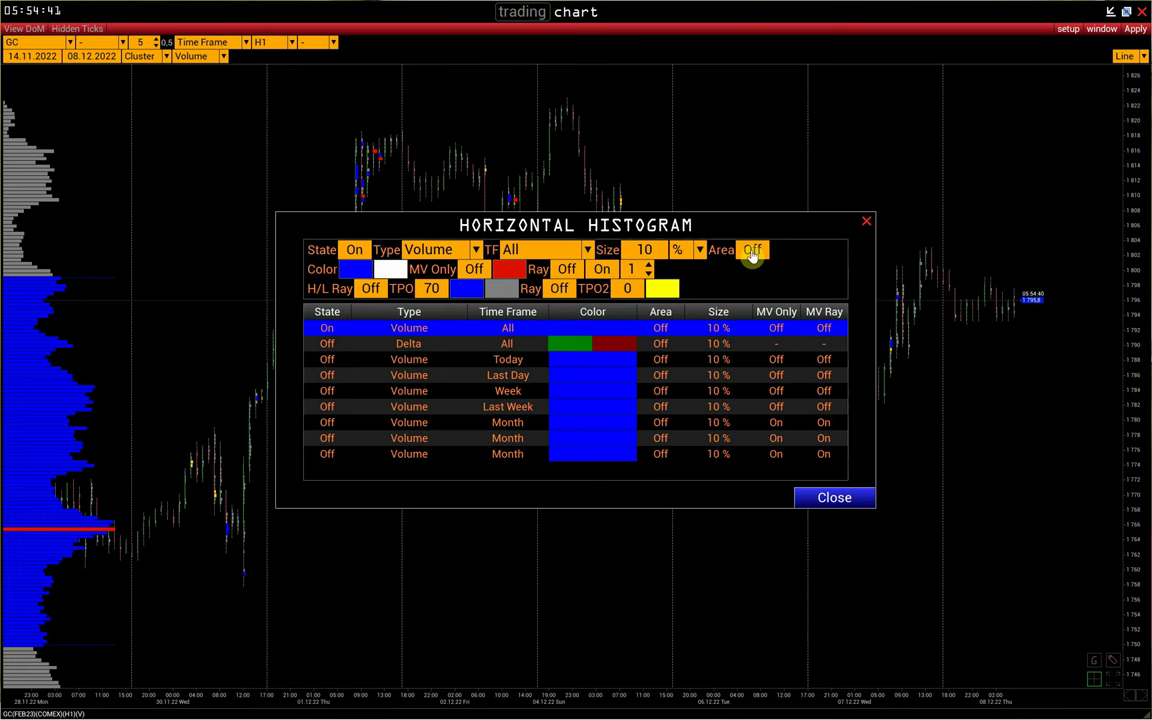
Step: Switch on the Delta profile and close the Horizontal Histogram settings
click(492, 346)
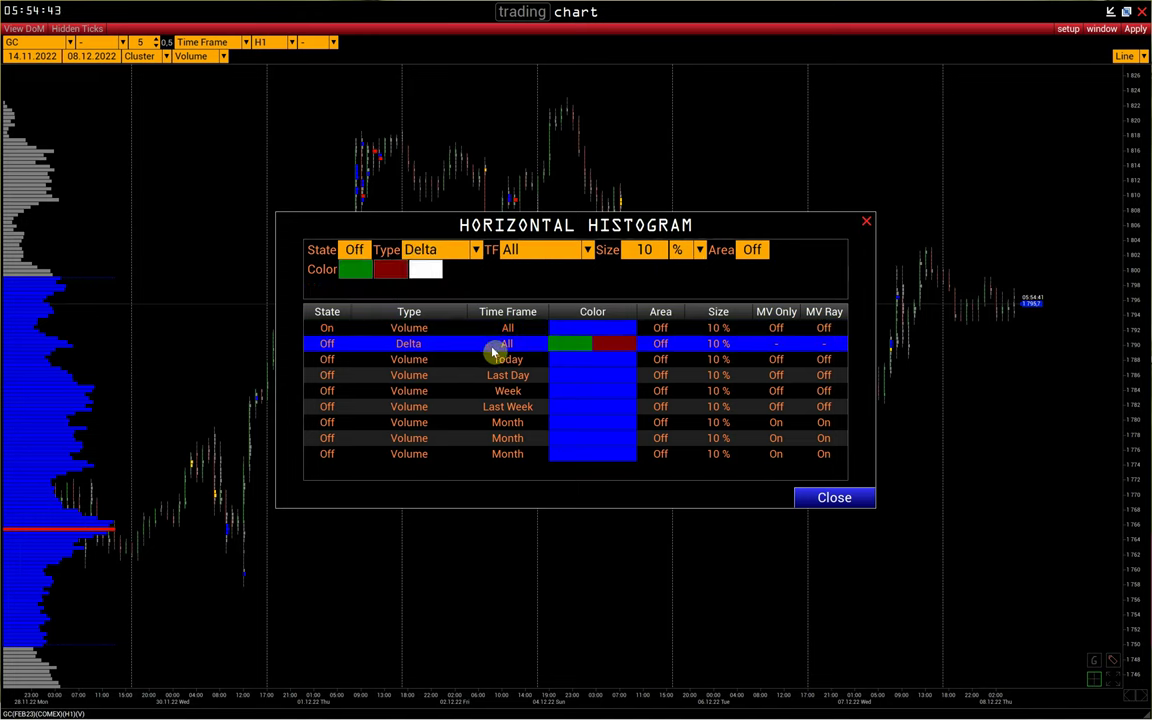
click(330, 247)
click(831, 500)
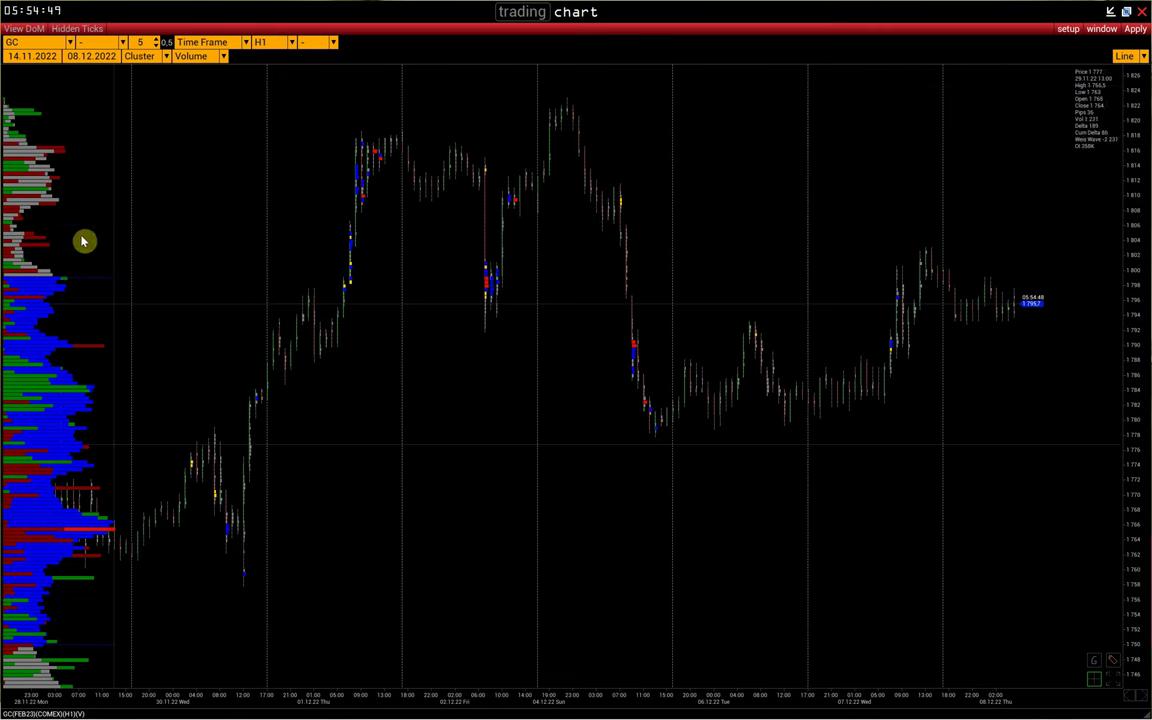
click(1066, 30)
Step: Open the Horizontal Histogram settings, view the chart, then reopen them
mouse_move(1010, 100)
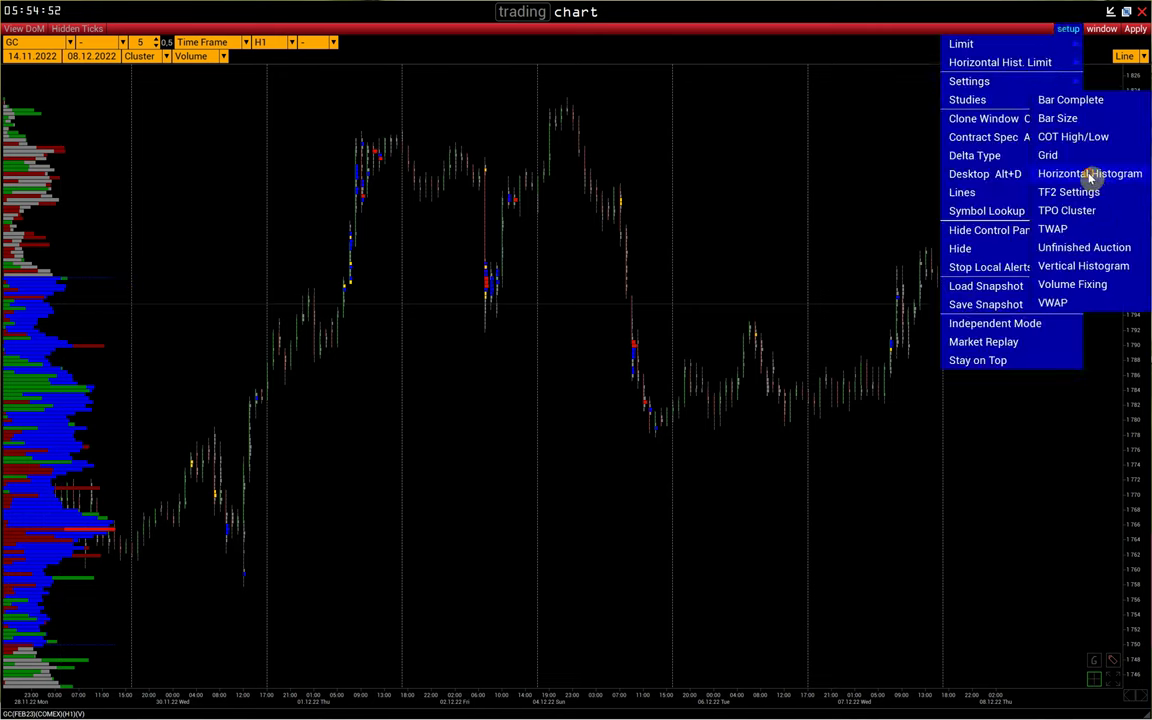
click(1090, 175)
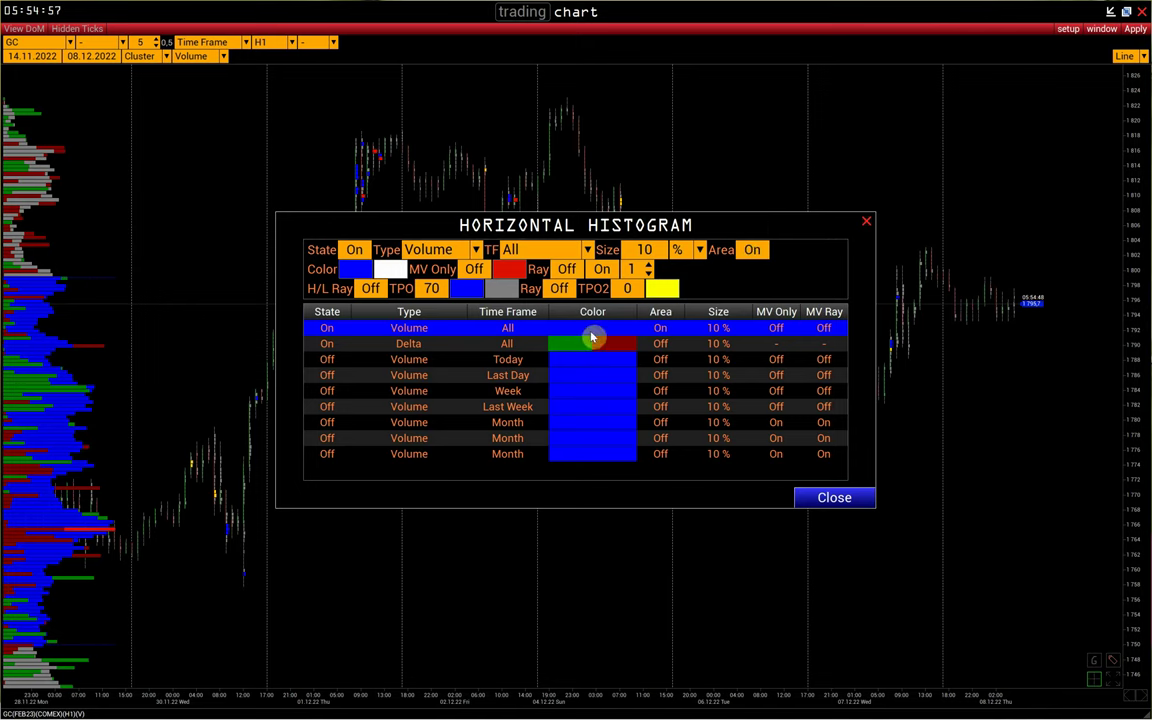
click(830, 497)
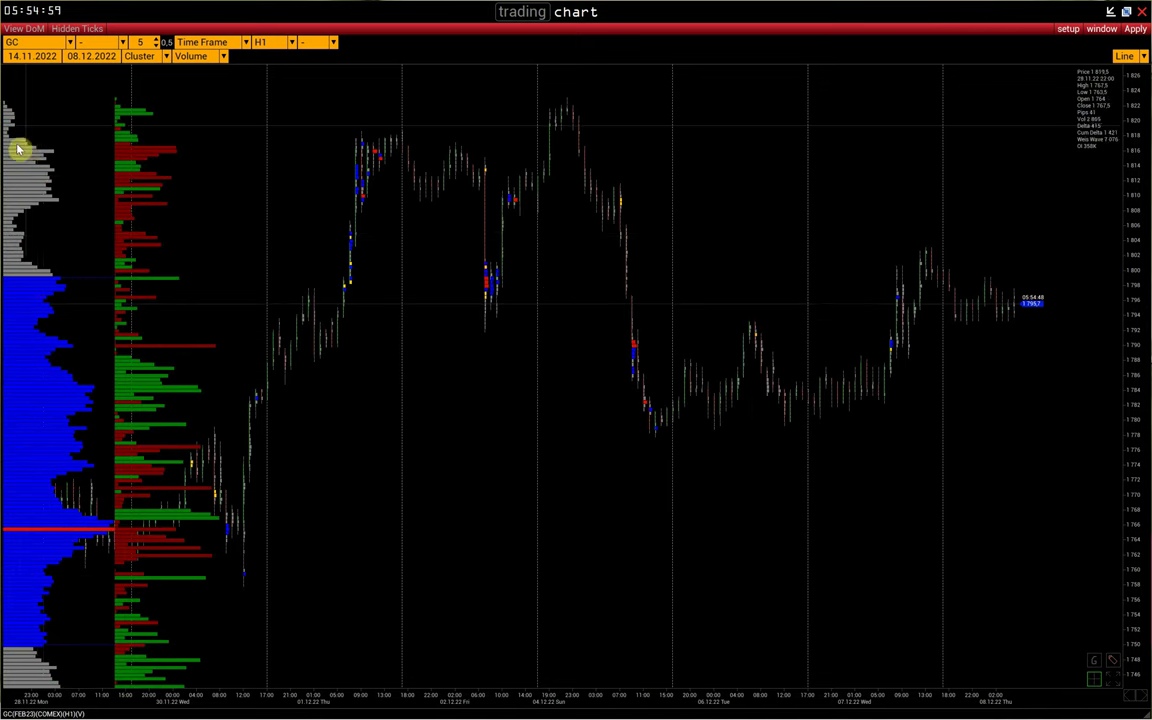
click(1069, 31)
click(1090, 178)
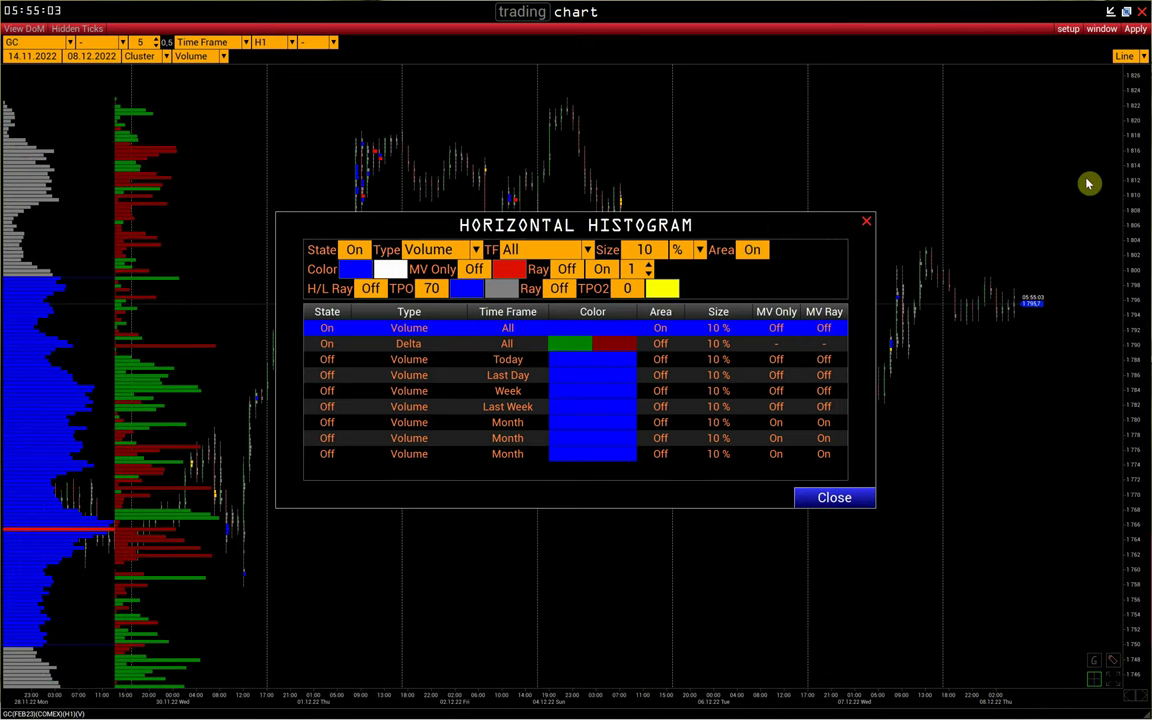
Step: Turn the Delta histogram's Area Off and the Volume histogram's MV Only On, then apply
click(661, 342)
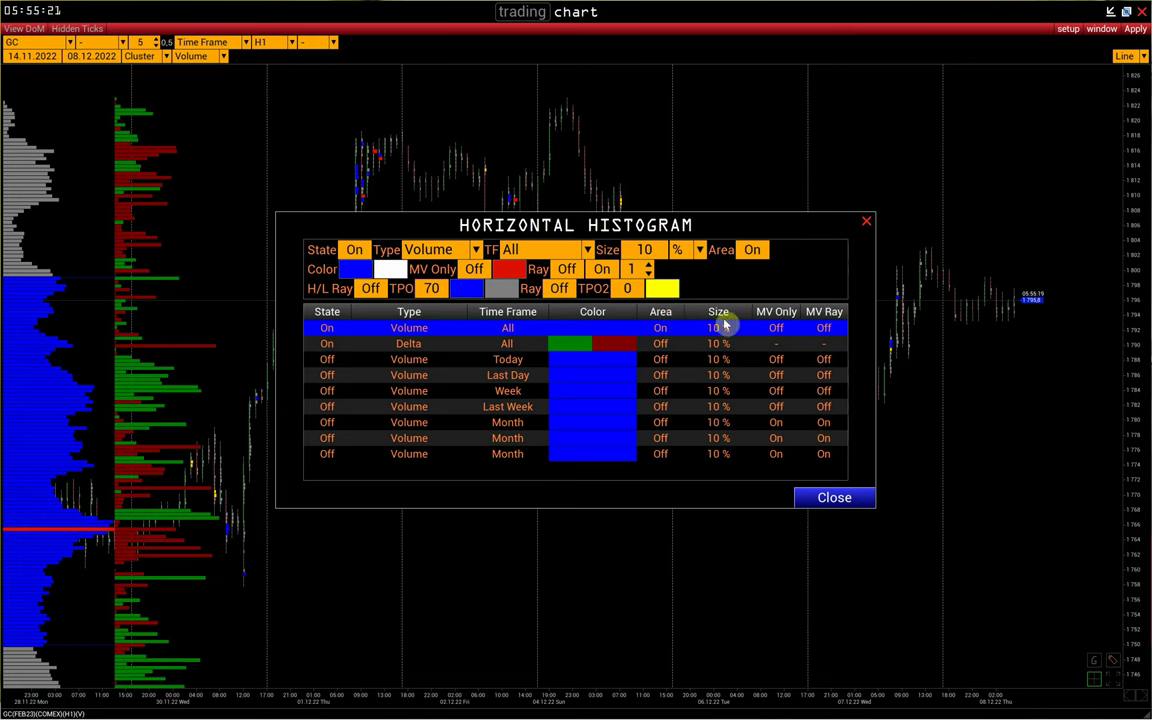
click(776, 318)
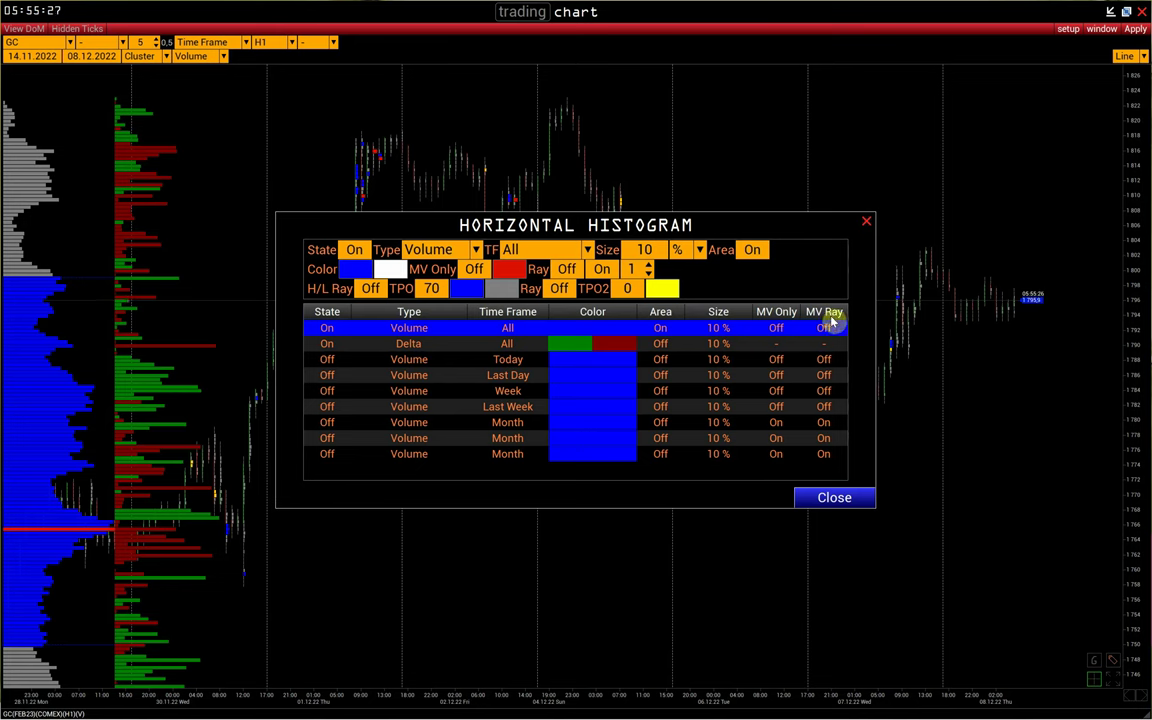
click(354, 273)
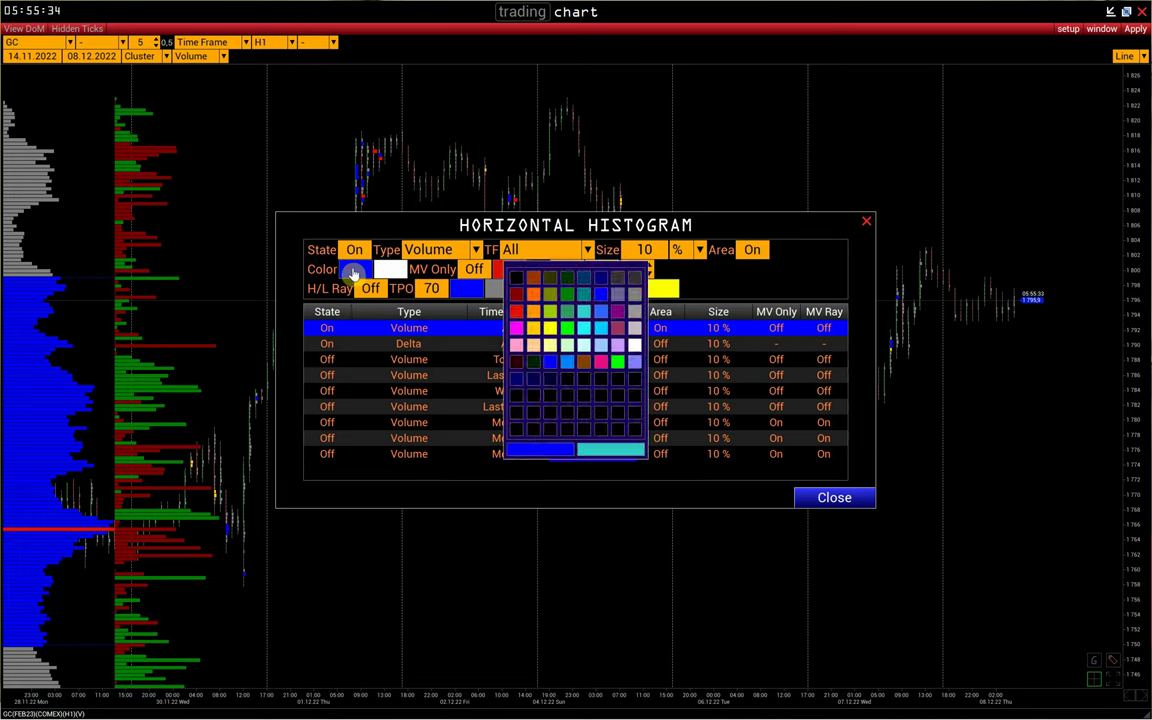
click(389, 272)
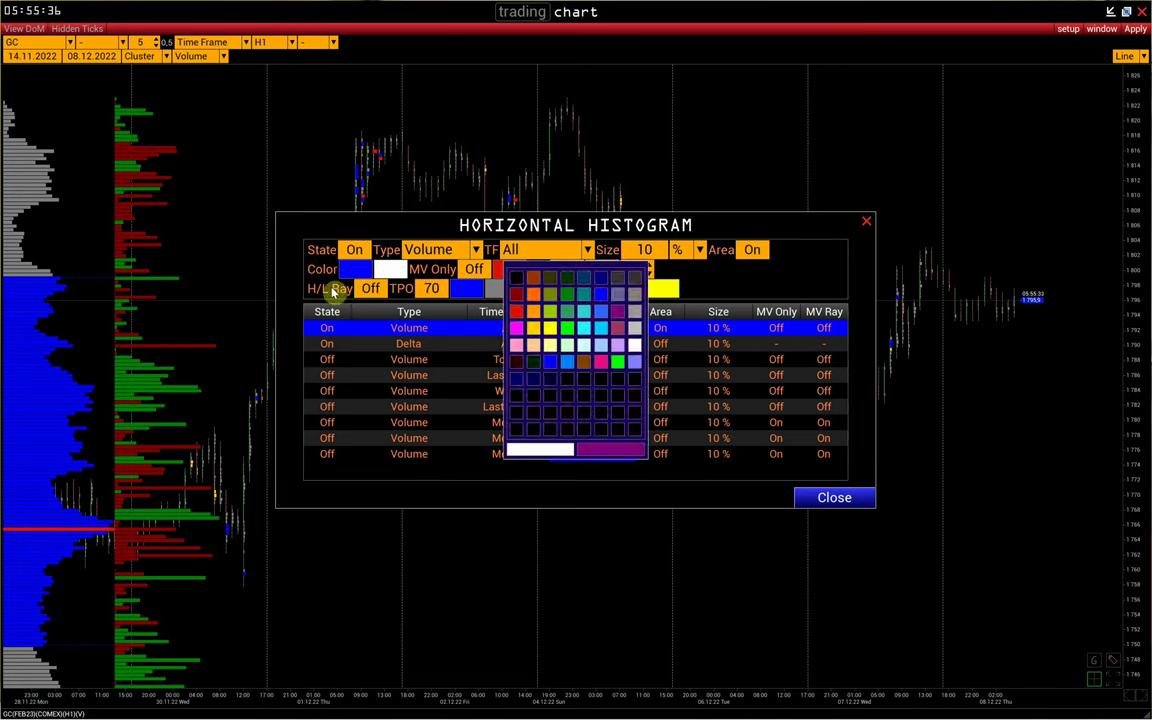
click(295, 264)
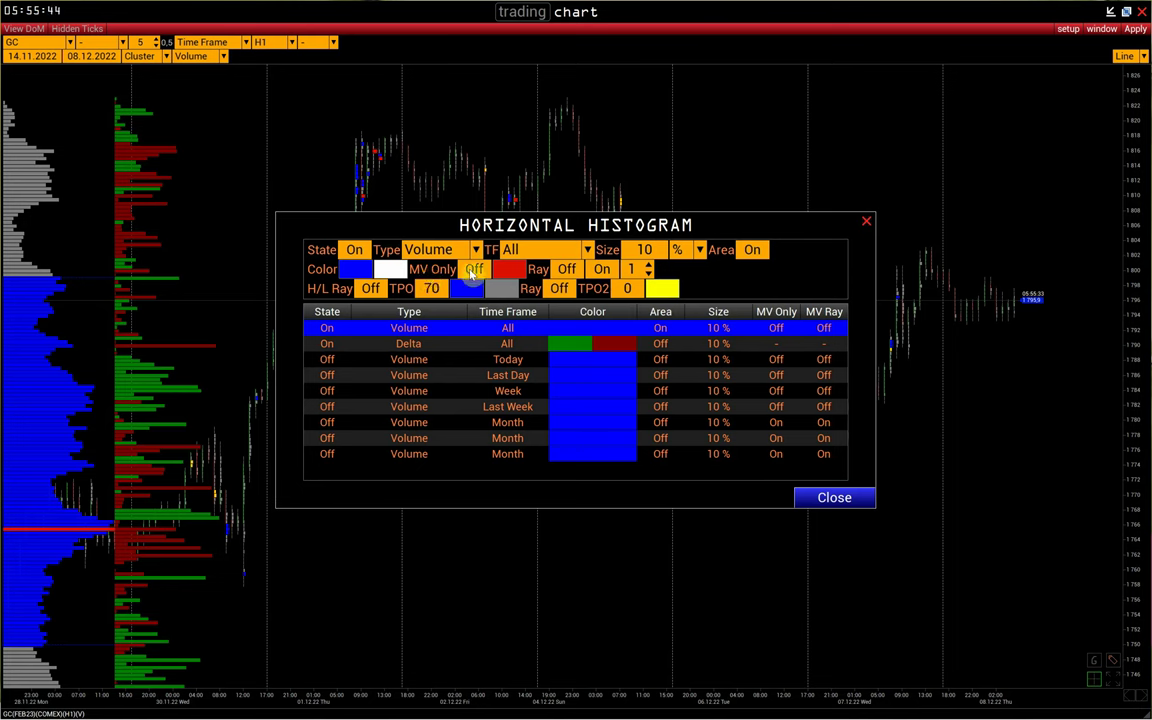
click(830, 492)
Step: Switch the Delta histogram State Off and apply the settings
click(1067, 30)
mouse_move(1015, 101)
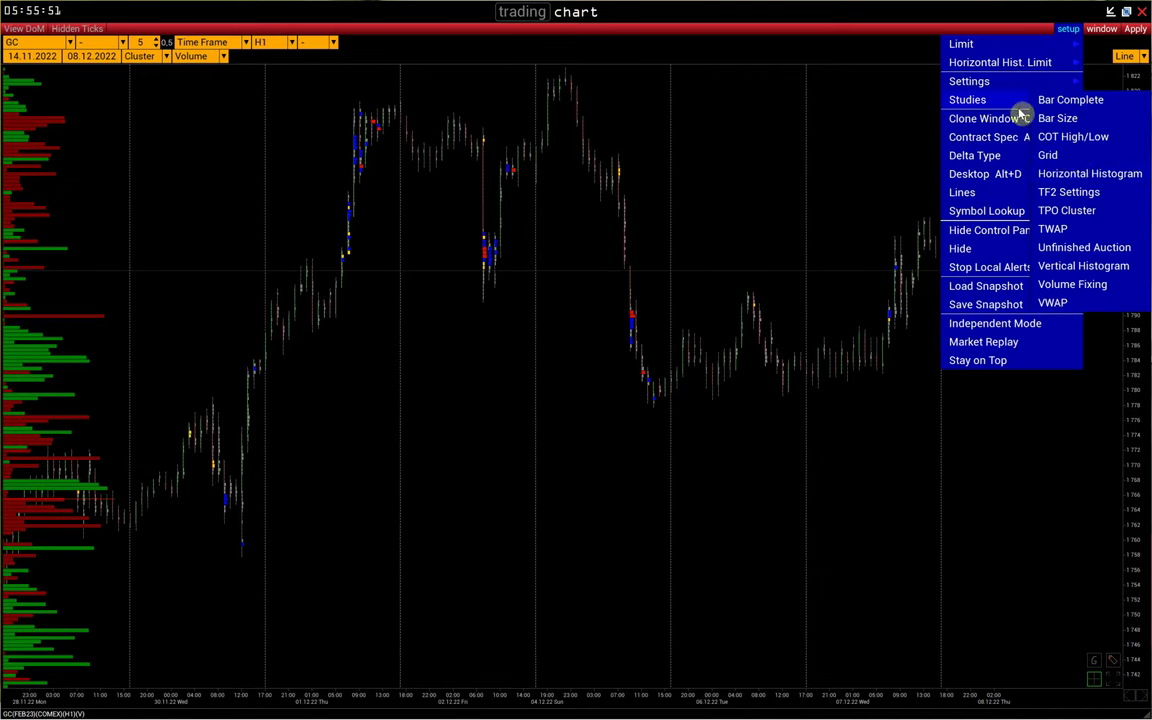
click(1078, 172)
click(432, 344)
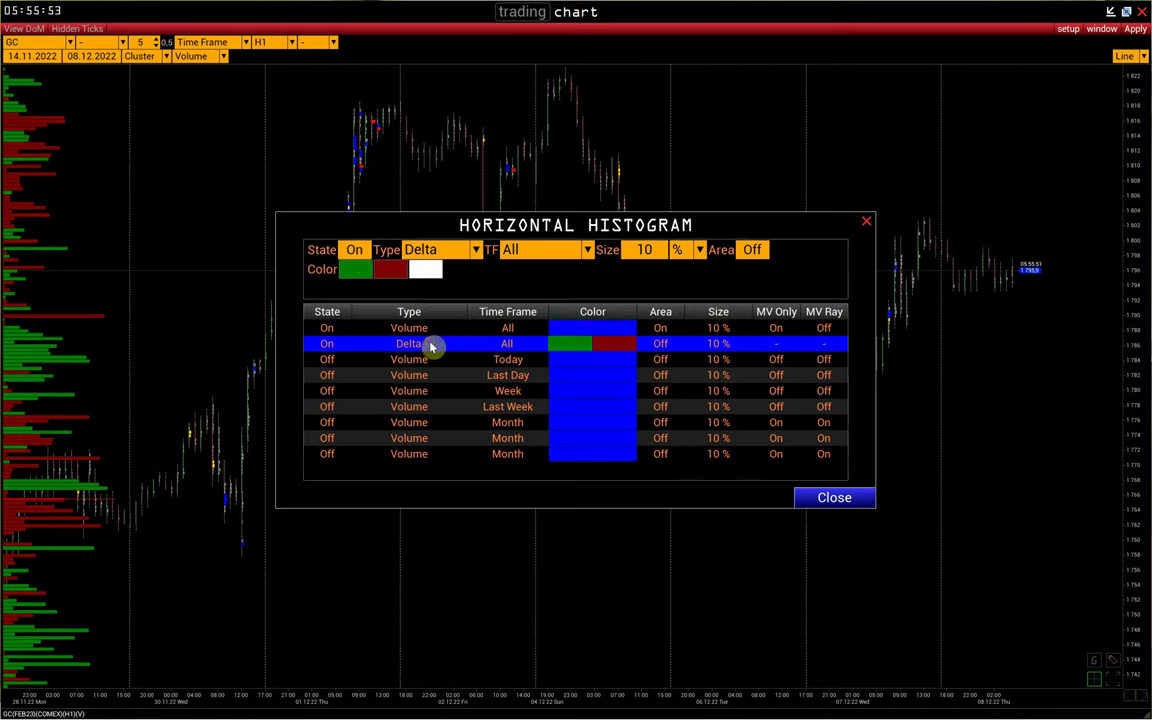
click(354, 251)
click(434, 328)
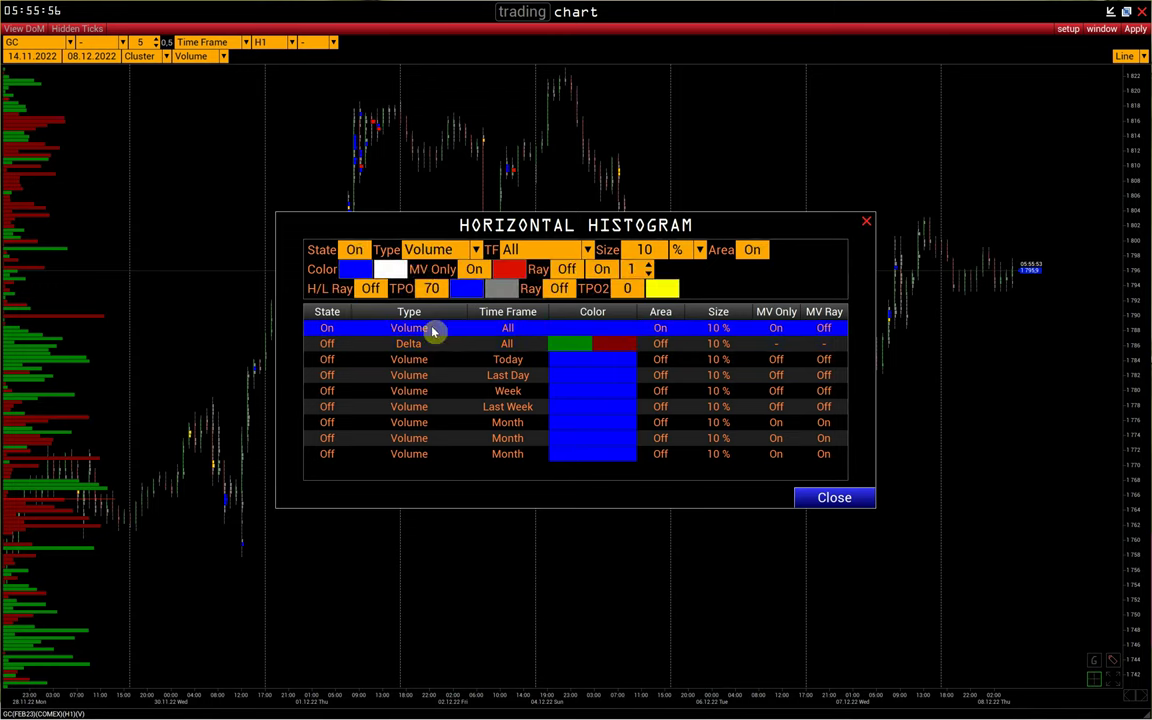
click(848, 498)
Step: Make the Volume profile's maximum-volume line green
click(1066, 30)
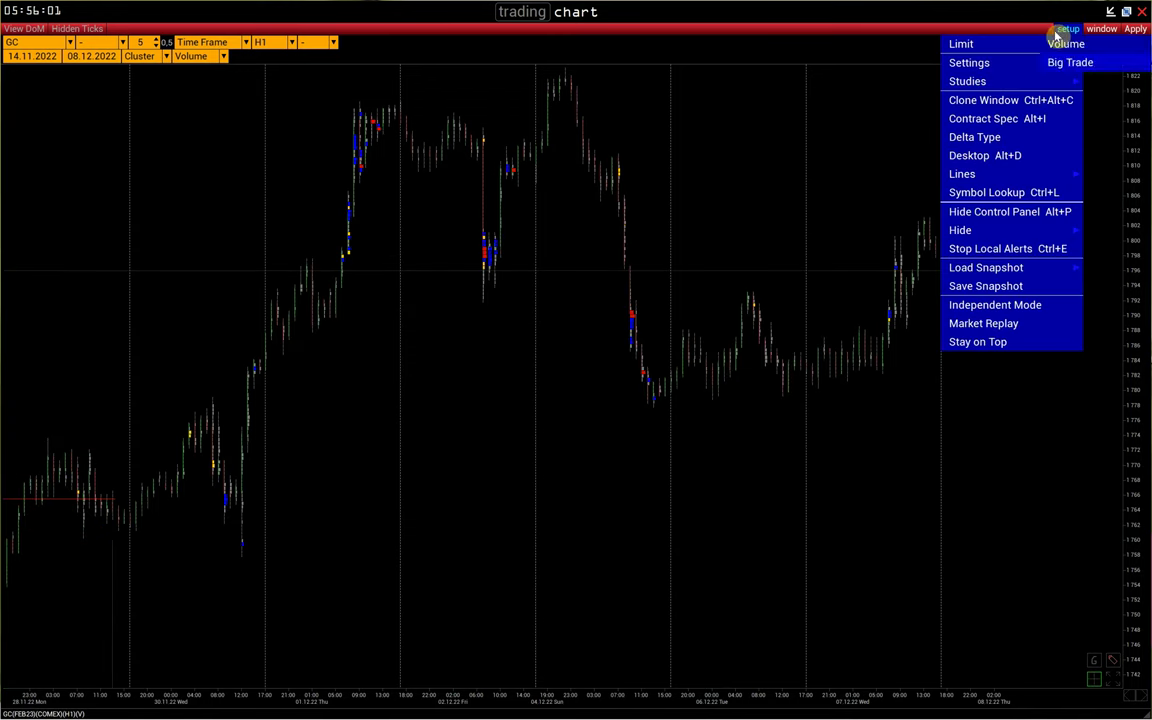
click(912, 120)
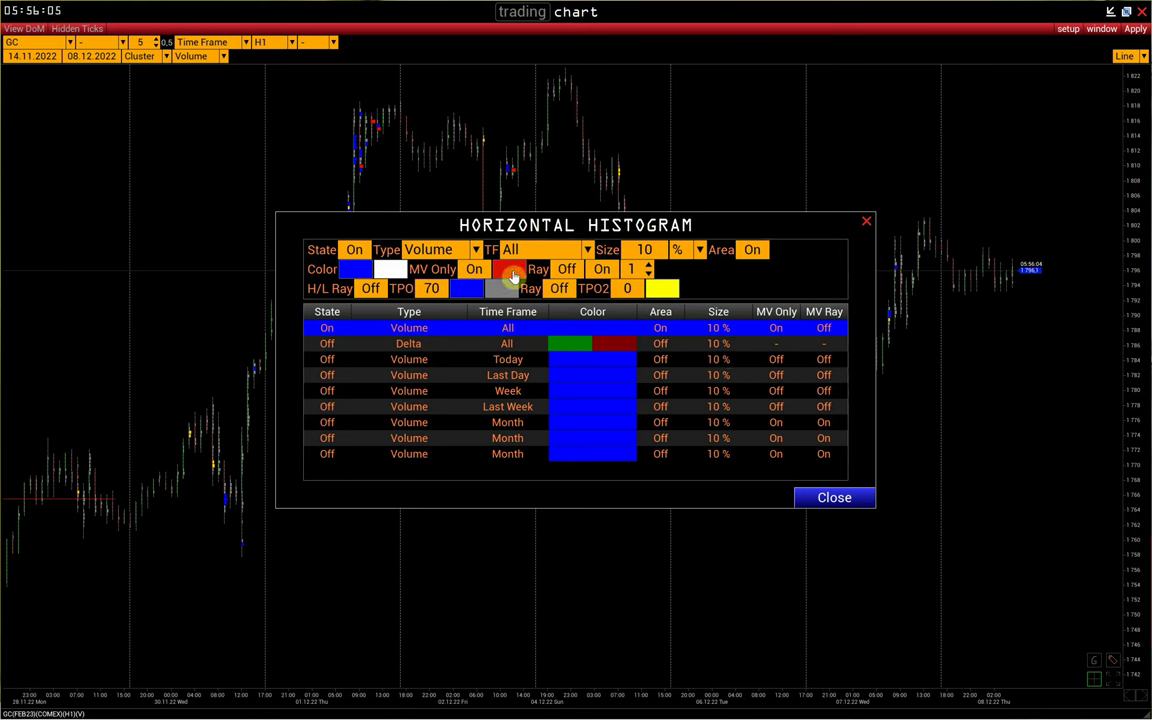
click(510, 270)
click(569, 329)
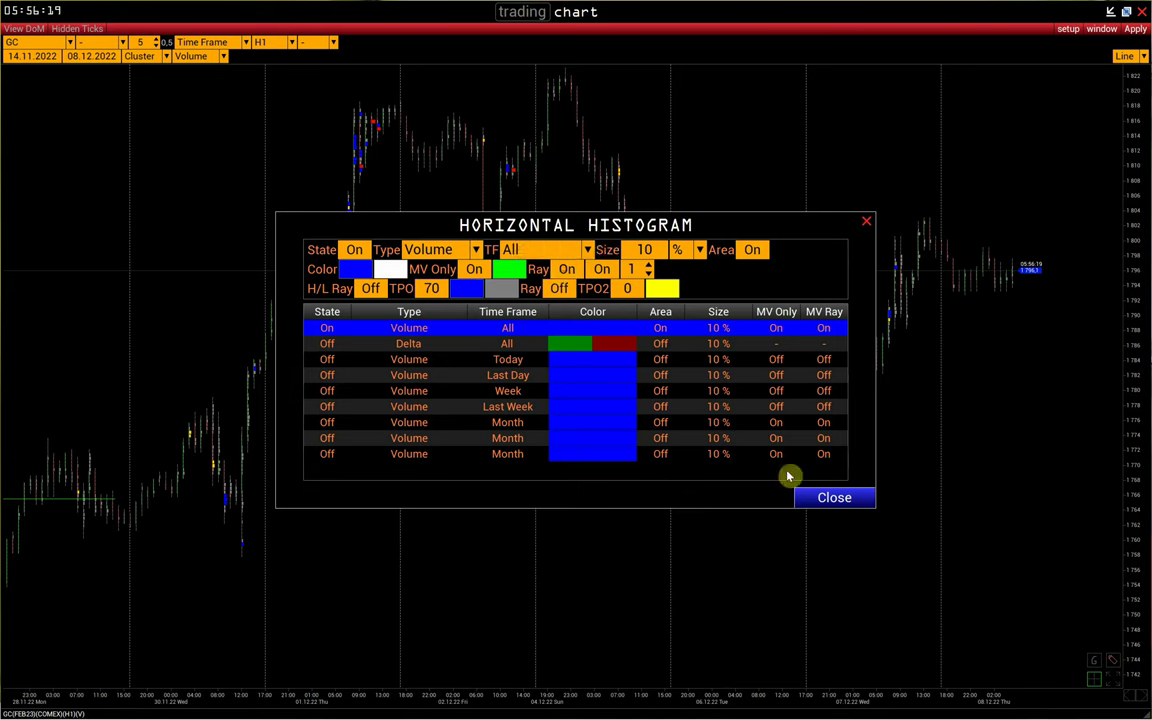
click(830, 498)
Step: Show the ray label on the green maximum-volume ray
click(1068, 28)
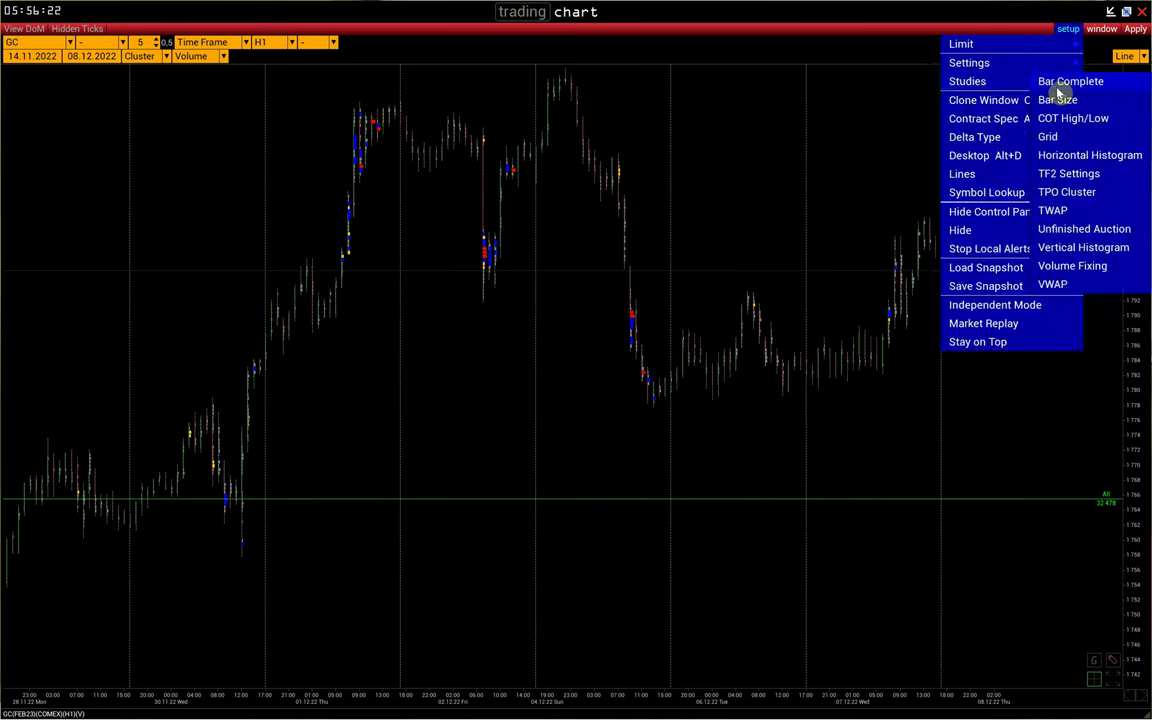
click(1090, 157)
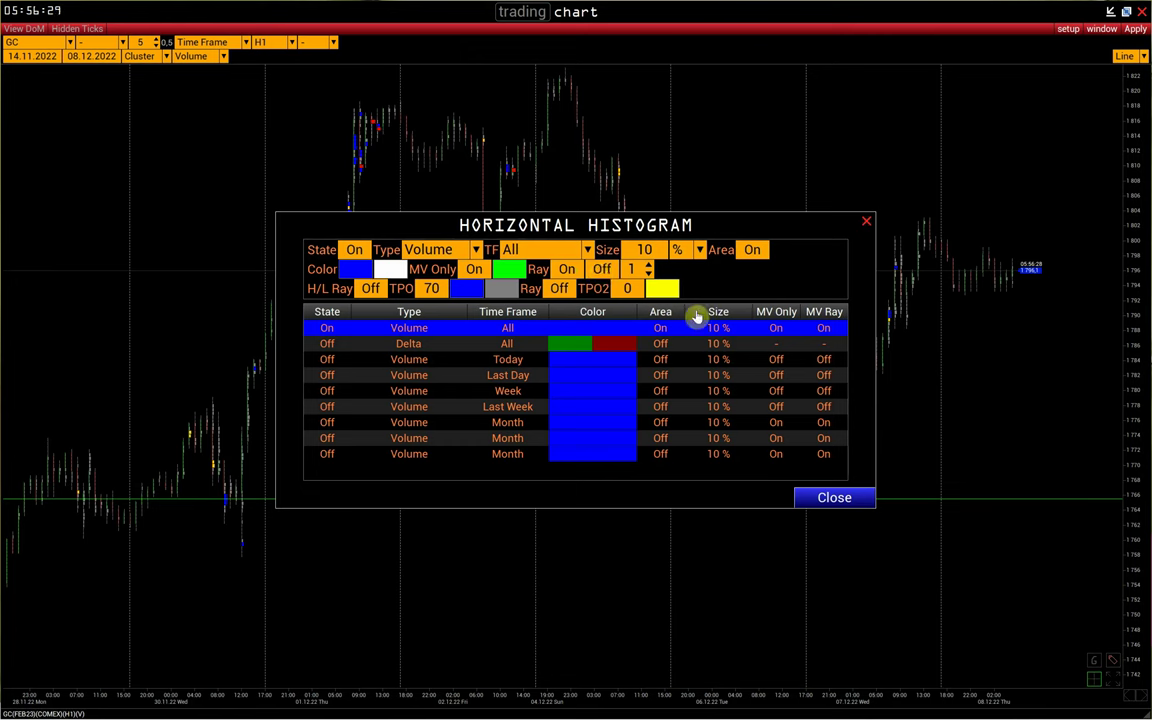
click(601, 269)
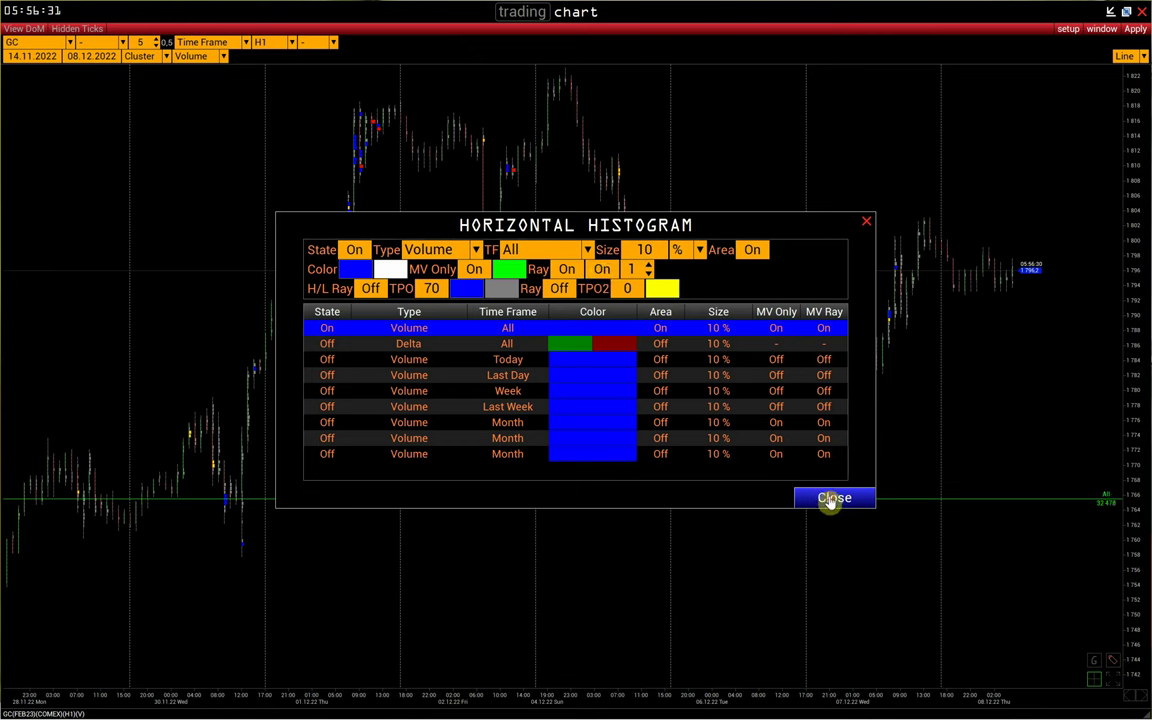
click(826, 498)
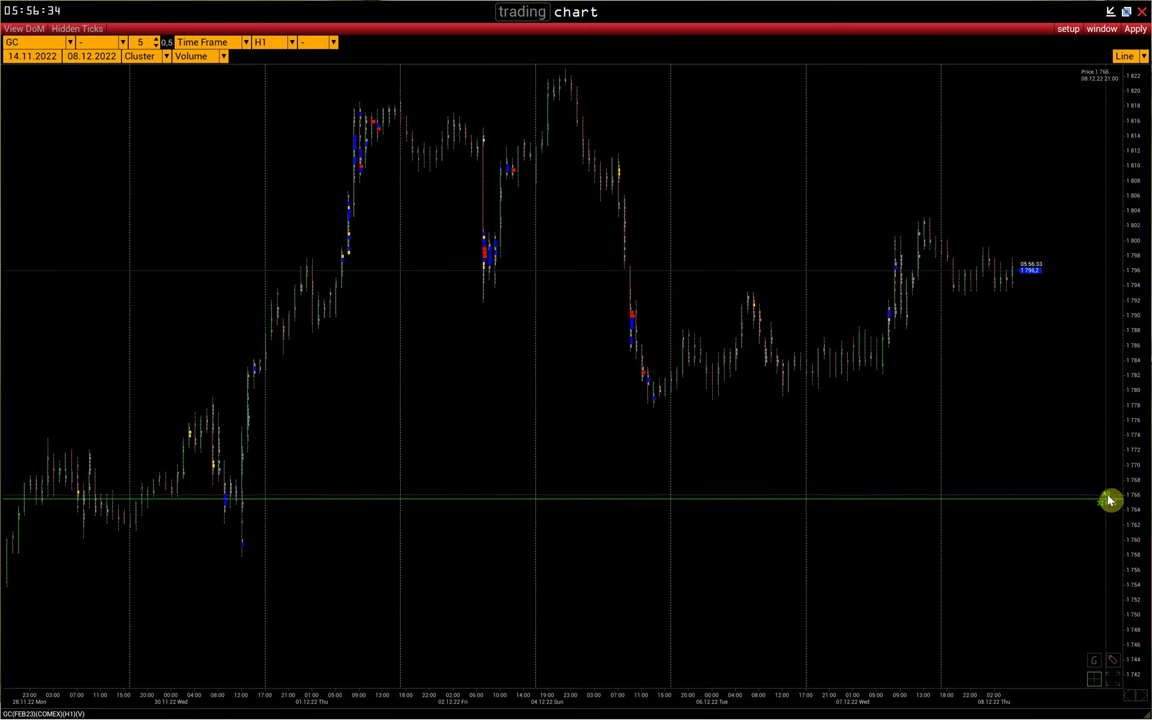
Step: Set the maximum-volume ray width to 1, with MV Only Off and H/L Ray On
click(1101, 28)
mouse_move(975, 80)
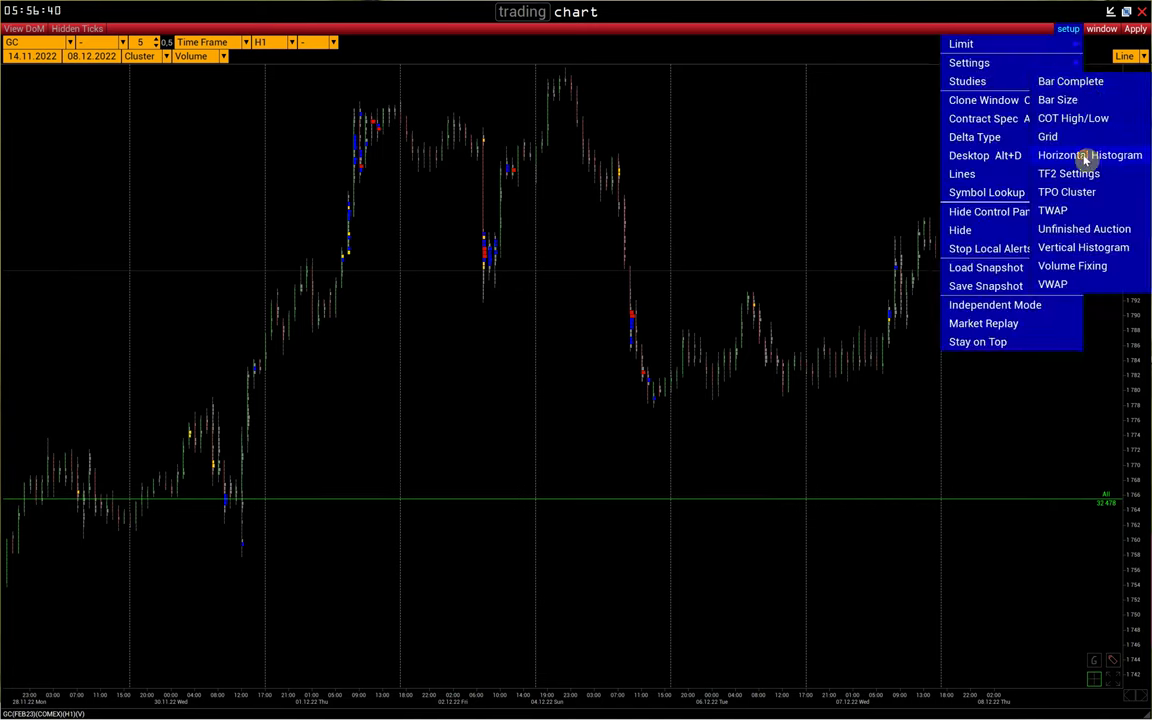
click(1087, 152)
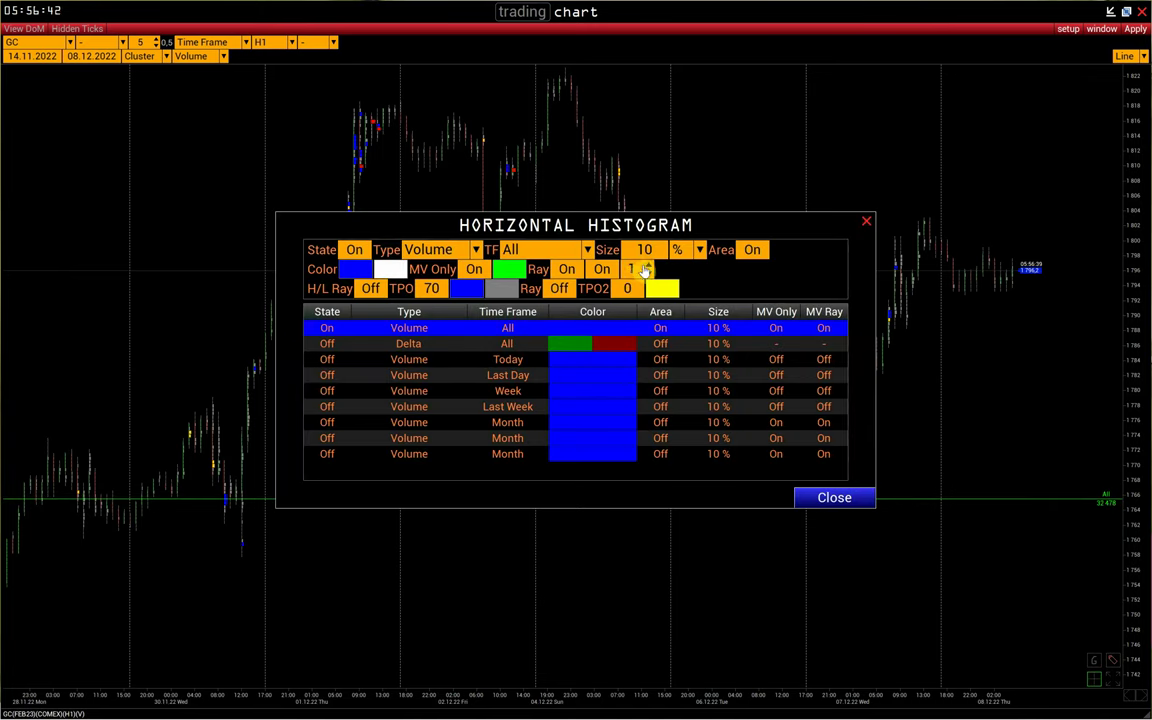
click(646, 269)
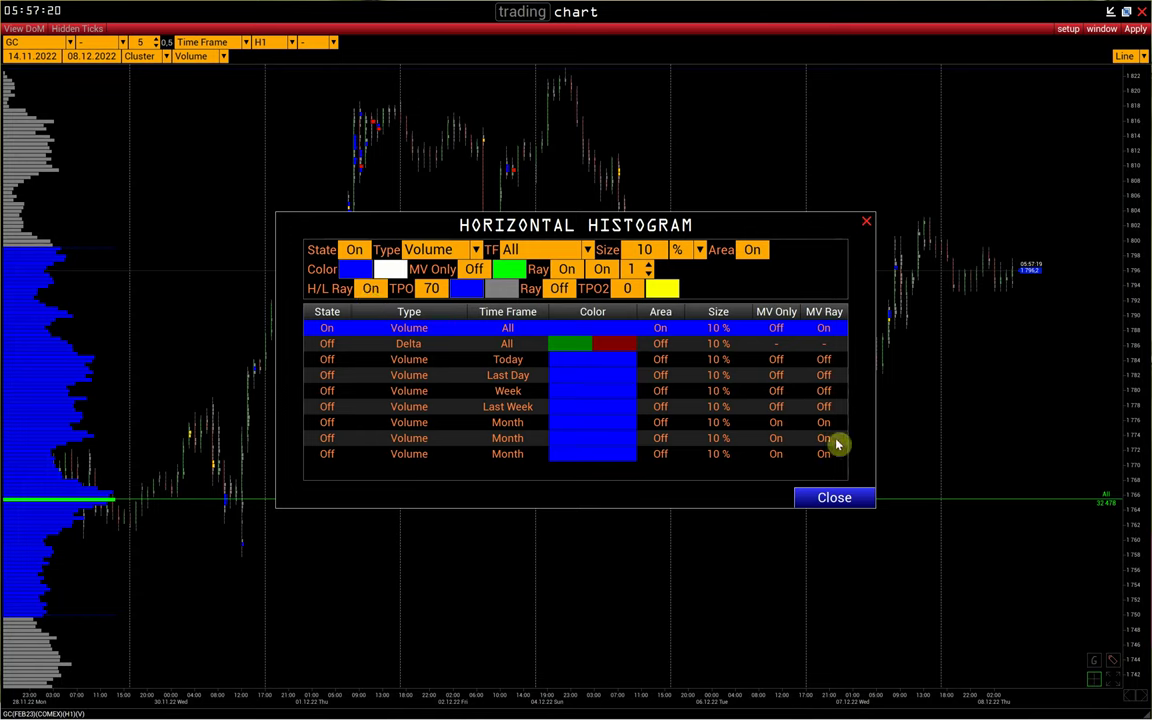
click(835, 497)
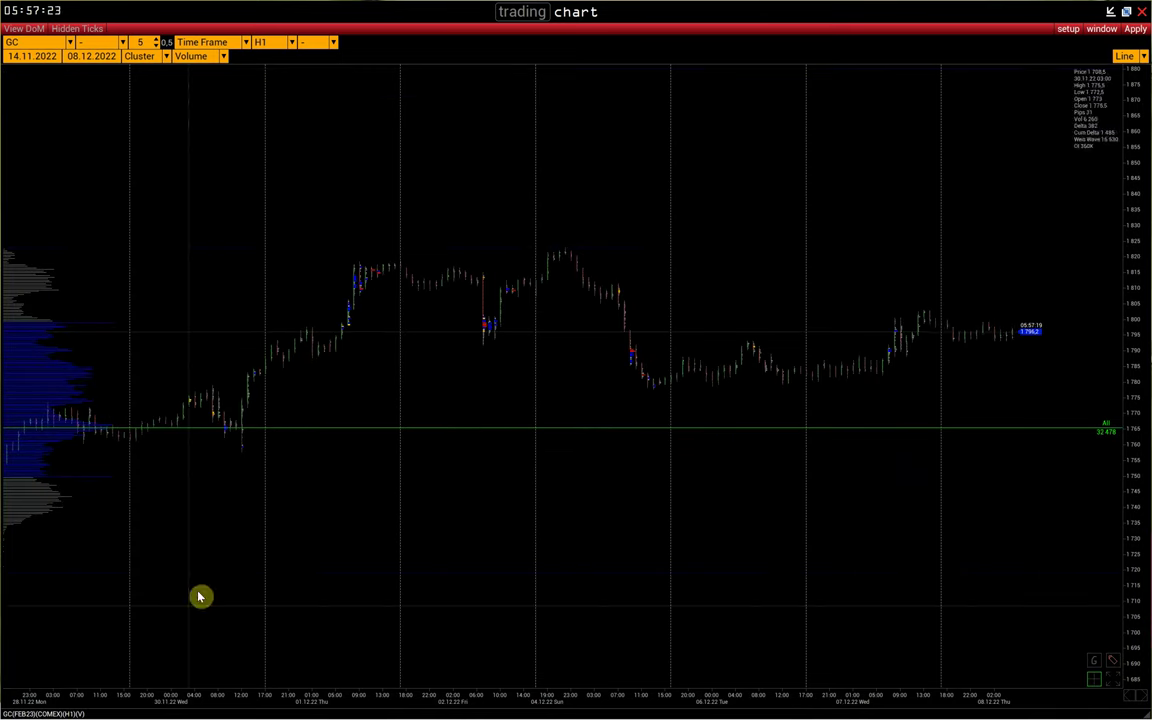
Step: Confirm TPO 70, switch H/L Ray Off and TPO Ray On, and apply
click(1068, 28)
mouse_move(1018, 103)
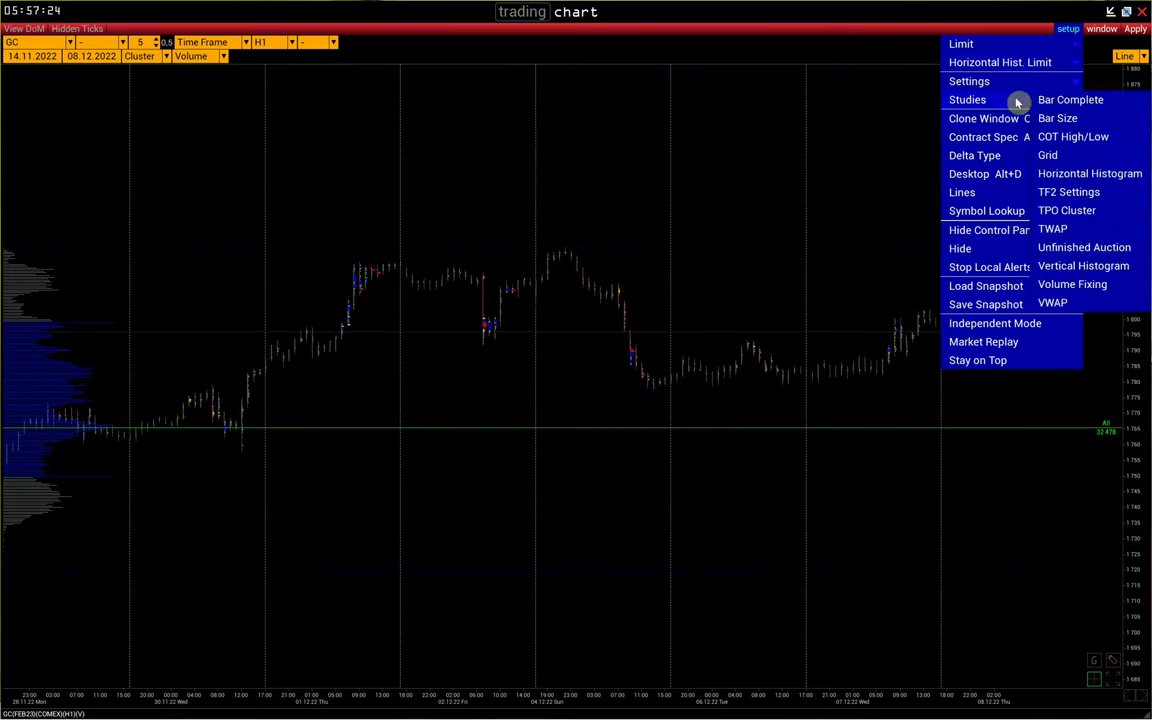
click(1085, 173)
click(435, 290)
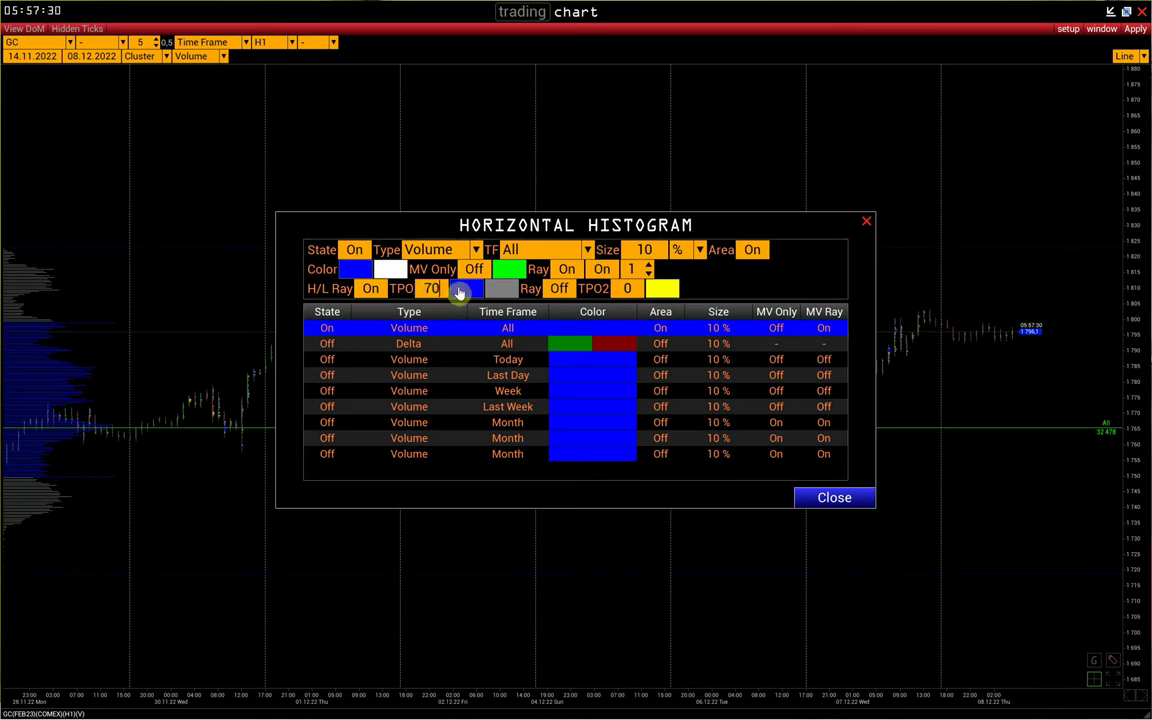
key(Return)
click(340, 289)
click(558, 289)
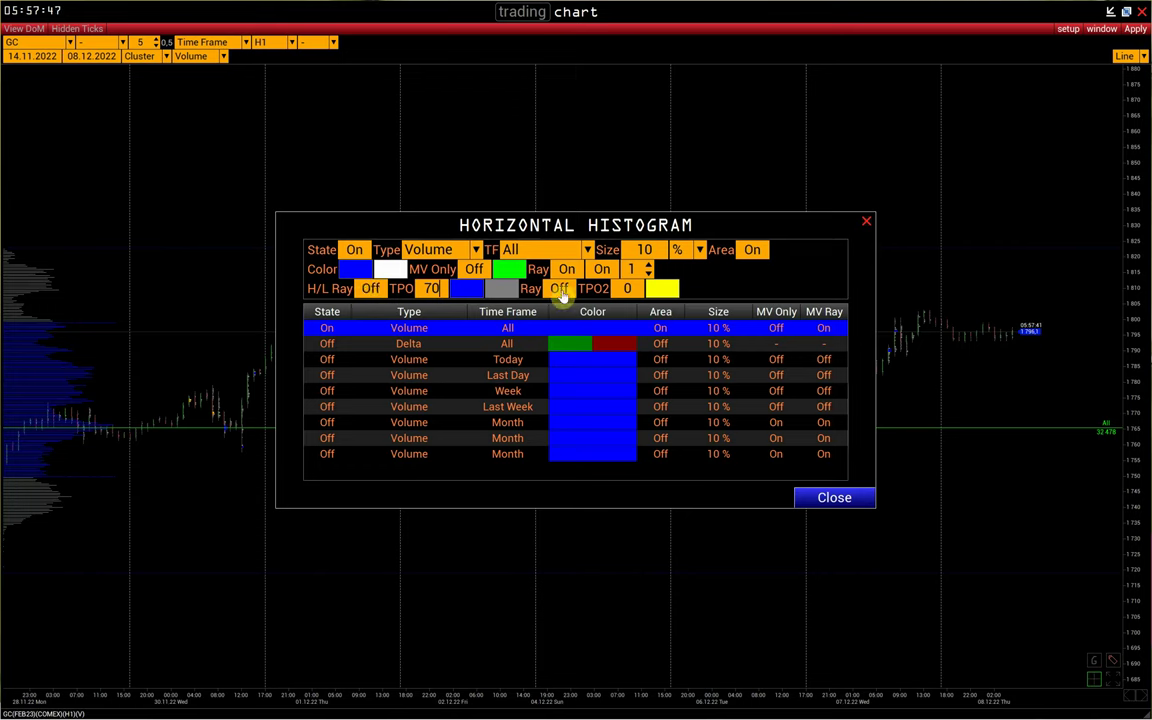
click(842, 500)
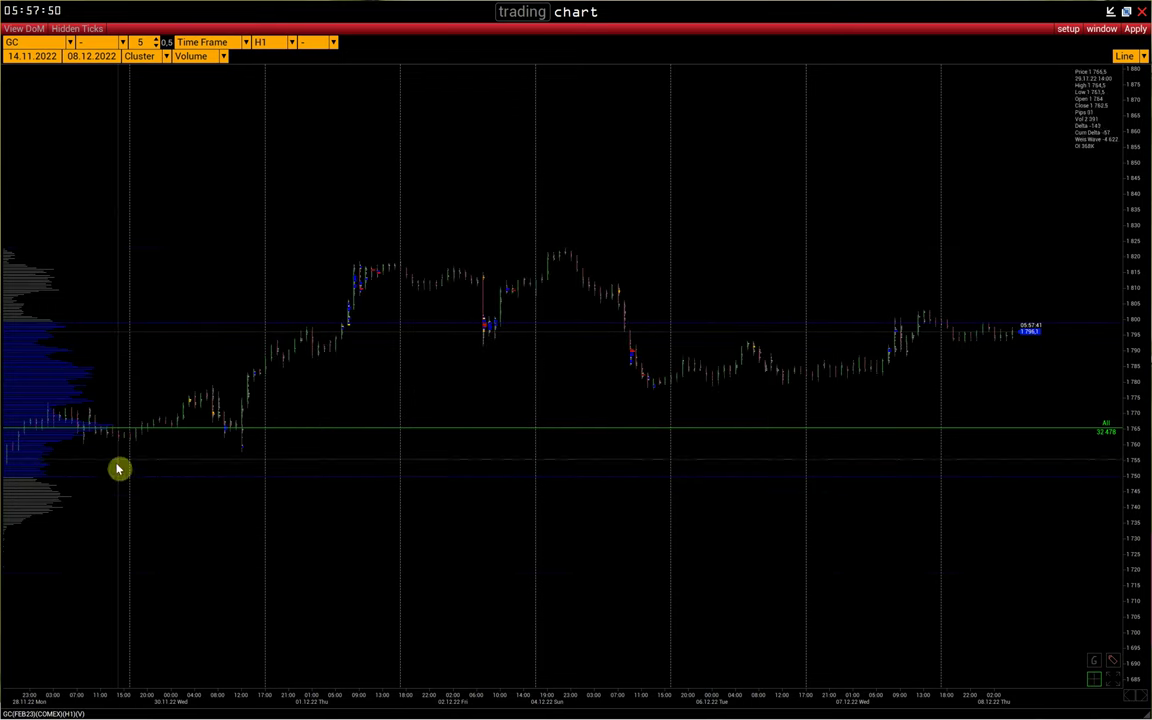
Step: Reopen the Horizontal Histogram settings and start editing the TPO2 value of 0
click(1068, 28)
mouse_move(988, 100)
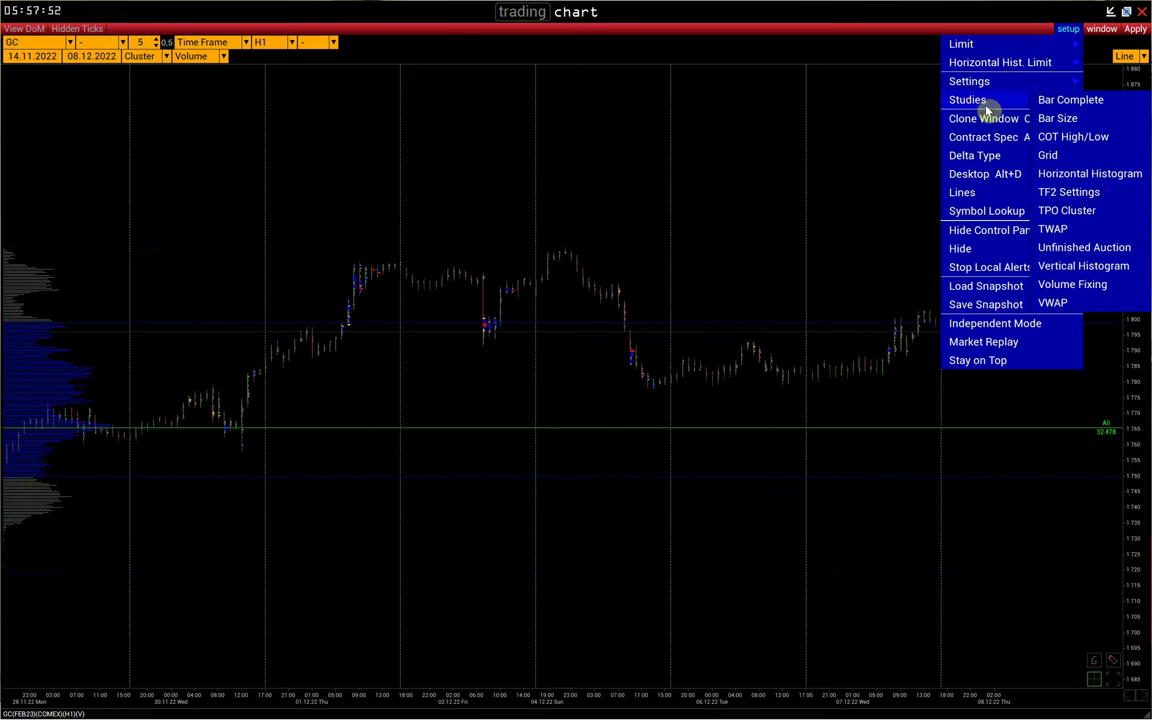
click(1088, 174)
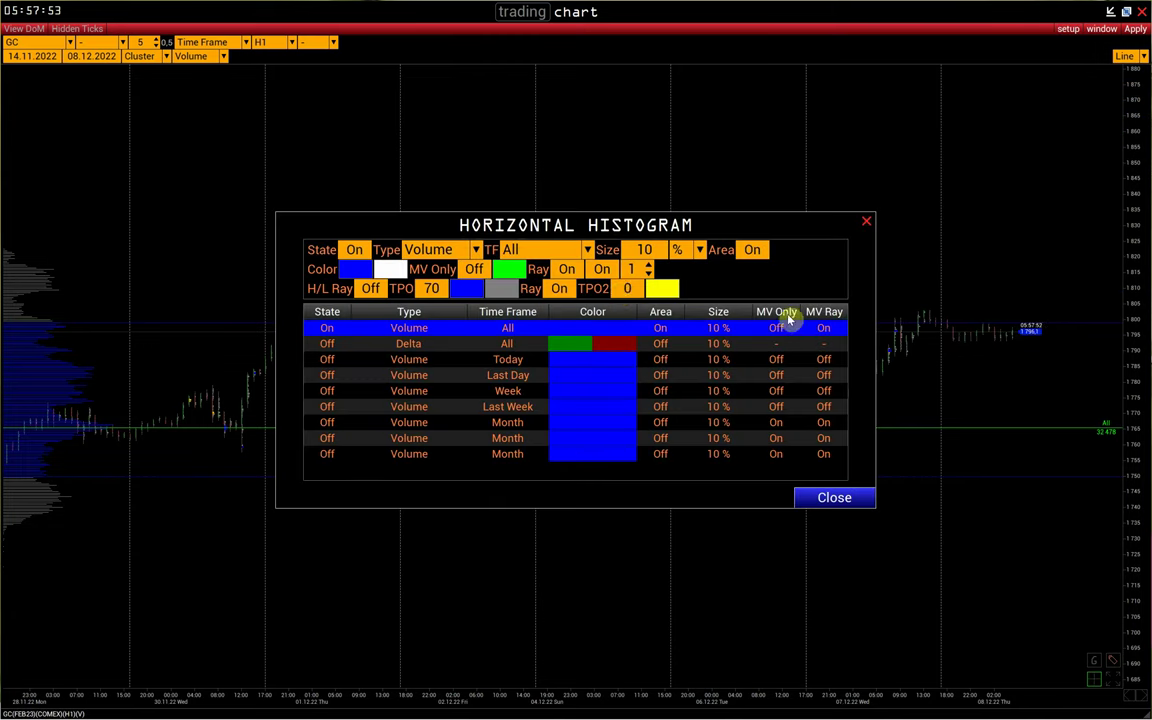
click(629, 289)
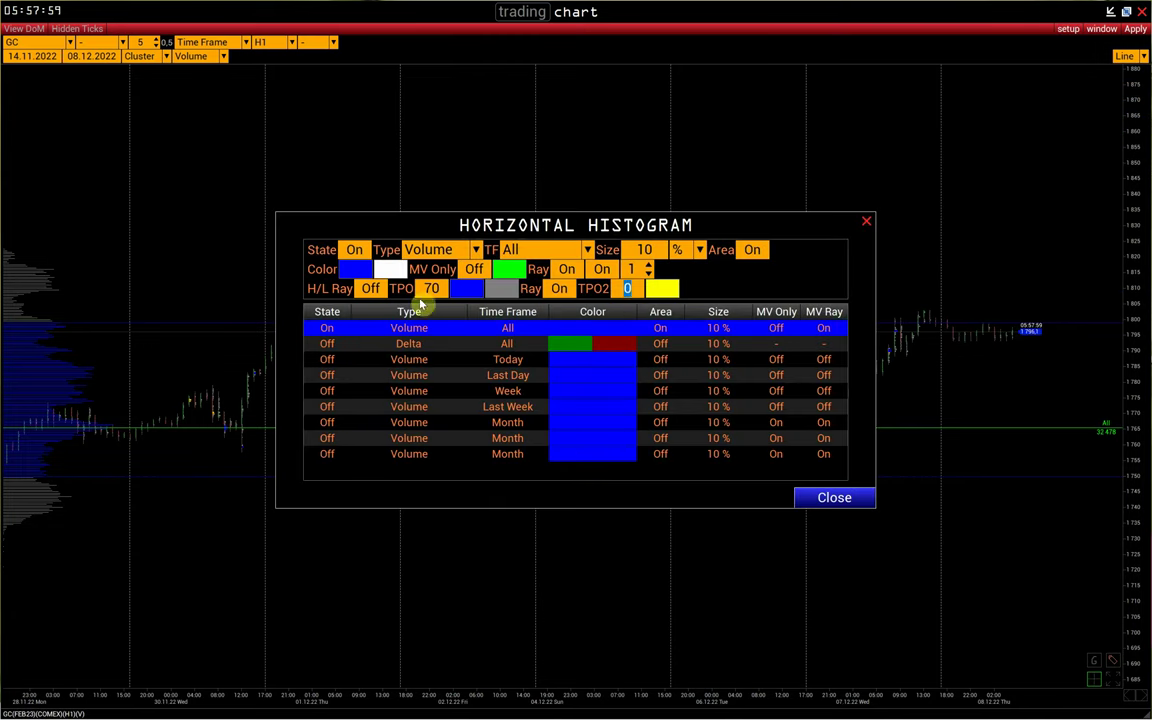